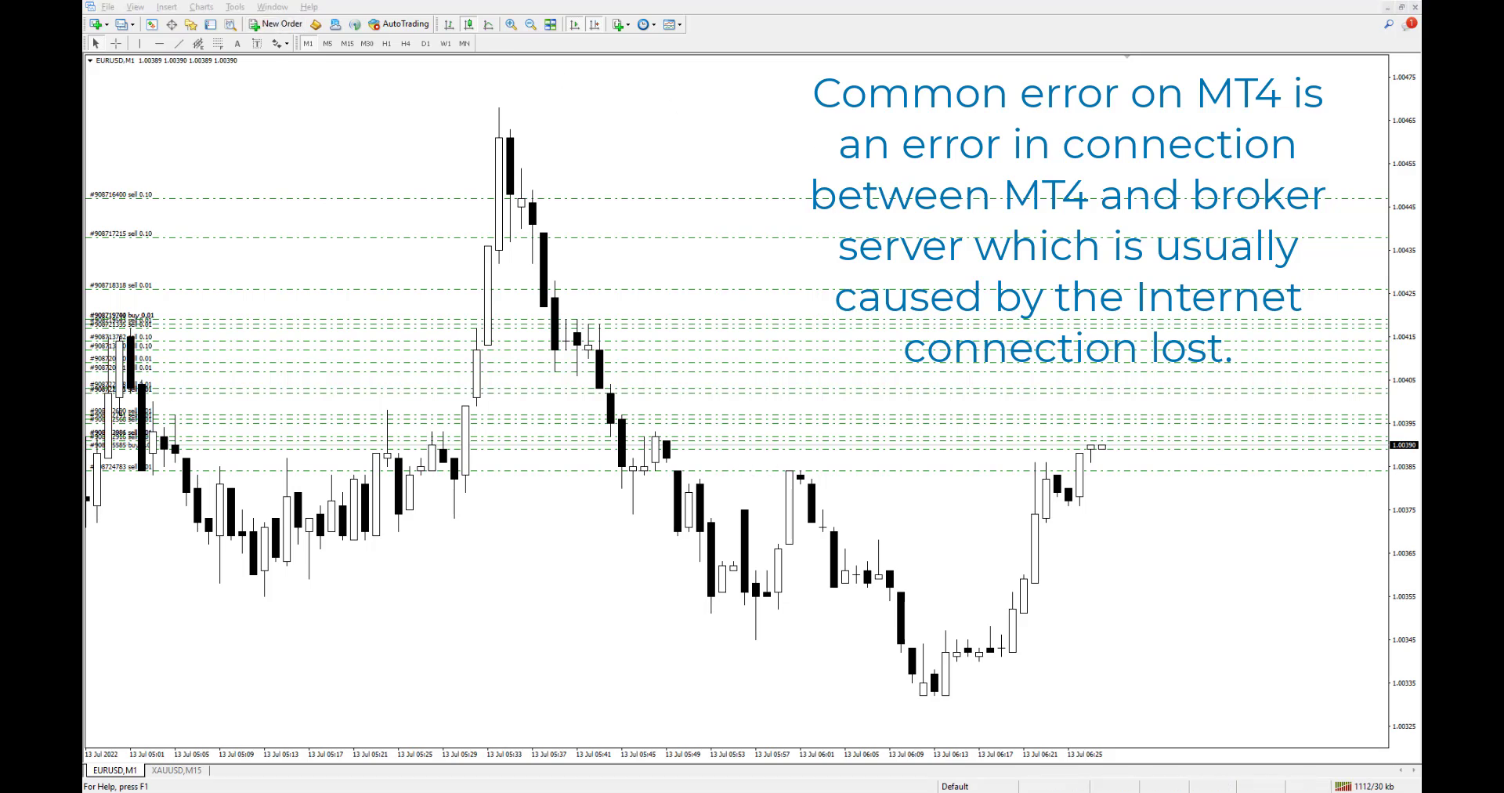
Step: Open a 0.01-lot EURUSD instant-execution order and place it at the chart's lower right
{"action": "key", "text": "F9"}
{"action": "mouse_move", "coordinate": [706, 380]}
{"action": "left_mouse_down"}
{"action": "mouse_move", "coordinate": [462, 447]}
{"action": "mouse_move", "coordinate": [305, 439]}
{"action": "left_mouse_up"}
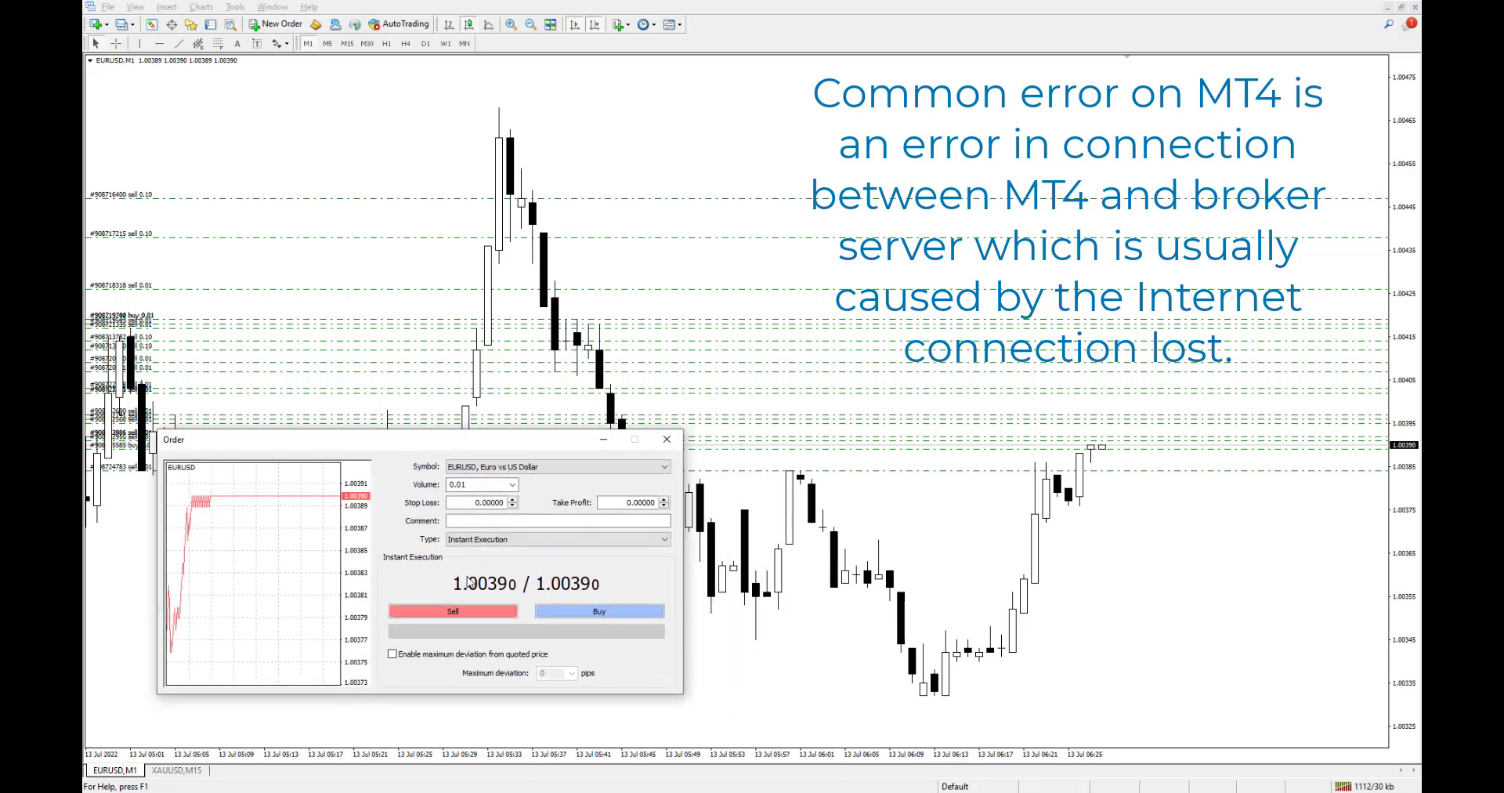
{"action": "left_click_drag", "start_coordinate": [529, 447], "coordinate": [1257, 509]}
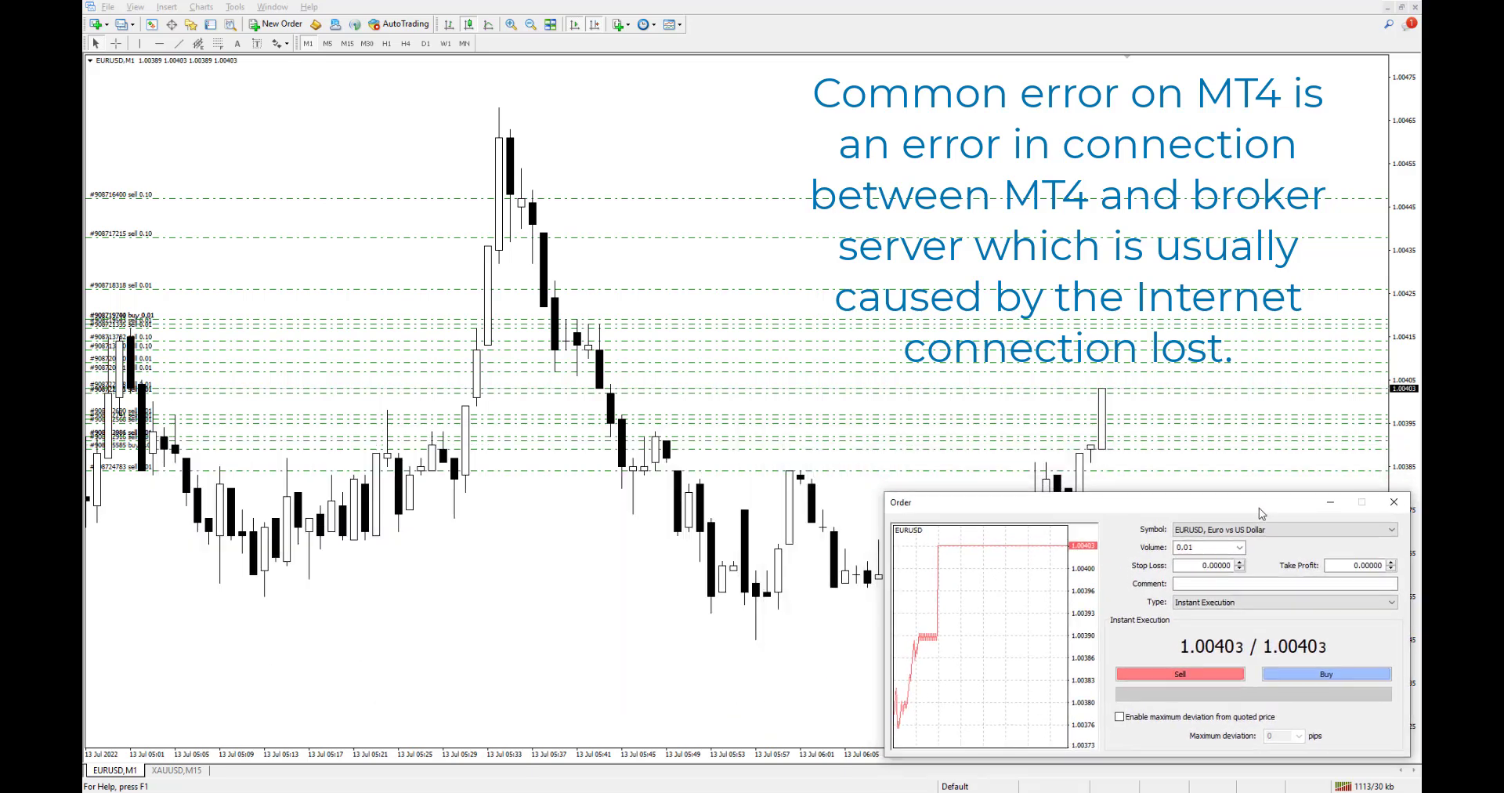
{"action": "left_click", "coordinate": [1373, 784]}
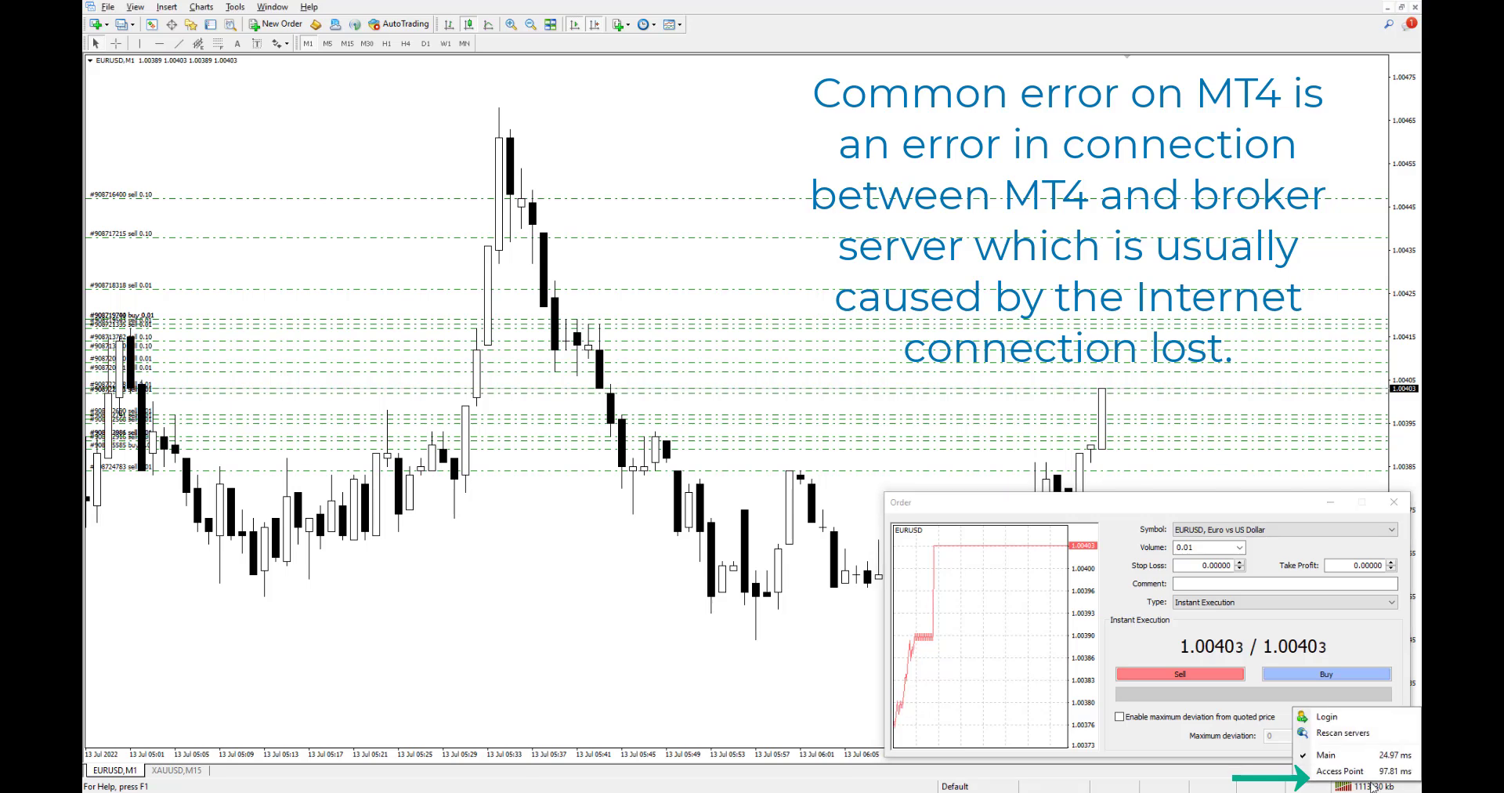
{"action": "left_click", "coordinate": [1189, 676]}
{"action": "left_click", "coordinate": [1179, 708]}
{"action": "left_click", "coordinate": [1180, 674]}
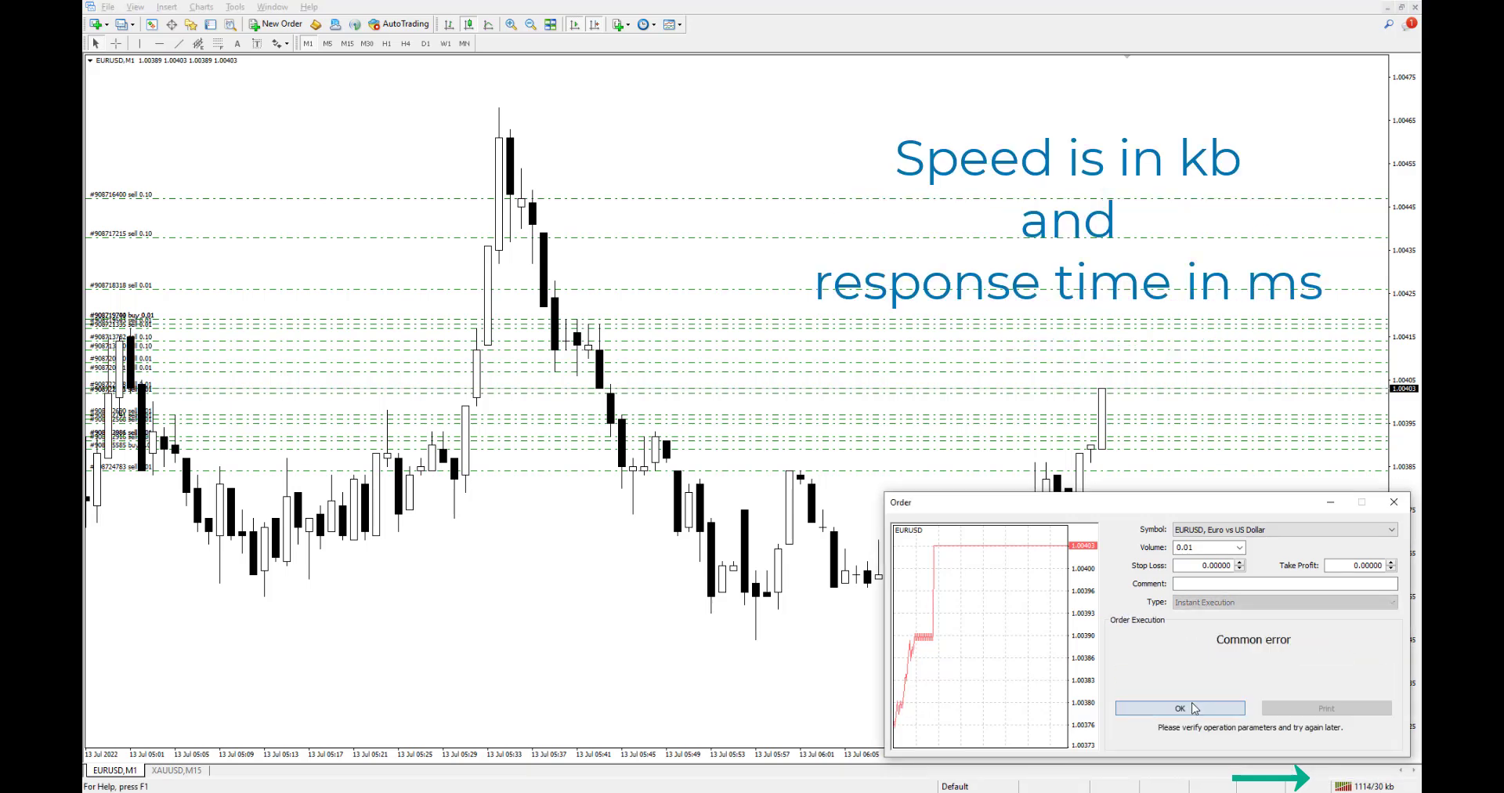
{"action": "left_click", "coordinate": [1180, 708]}
{"action": "left_click", "coordinate": [1180, 674]}
{"action": "left_click", "coordinate": [1193, 710]}
{"action": "left_click", "coordinate": [1188, 673]}
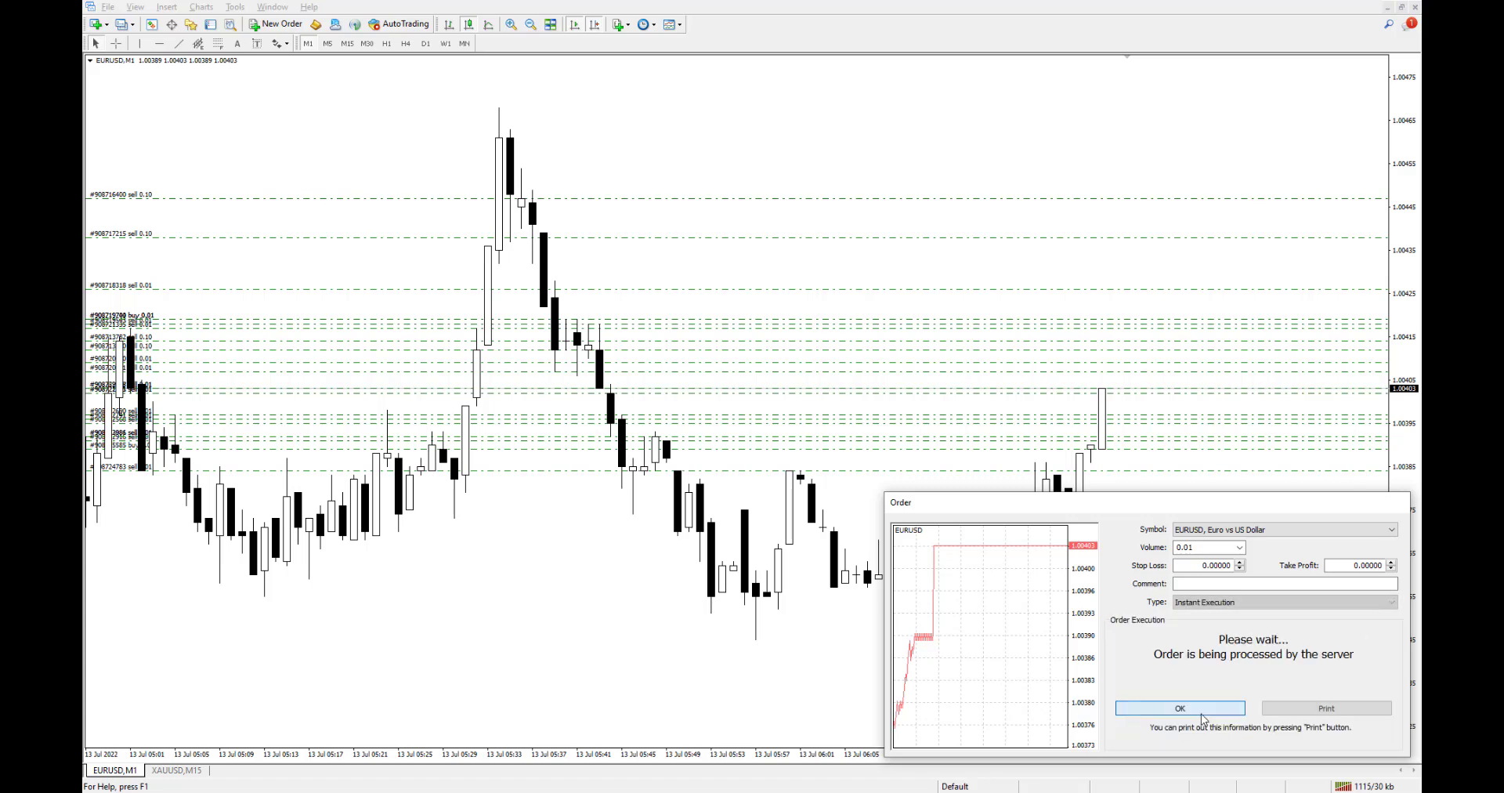
{"action": "left_click", "coordinate": [1183, 708]}
Step: Reopen the EURUSD order and retry the 0.01-lot sell, dismissing each Common error
{"action": "key", "text": "F9"}
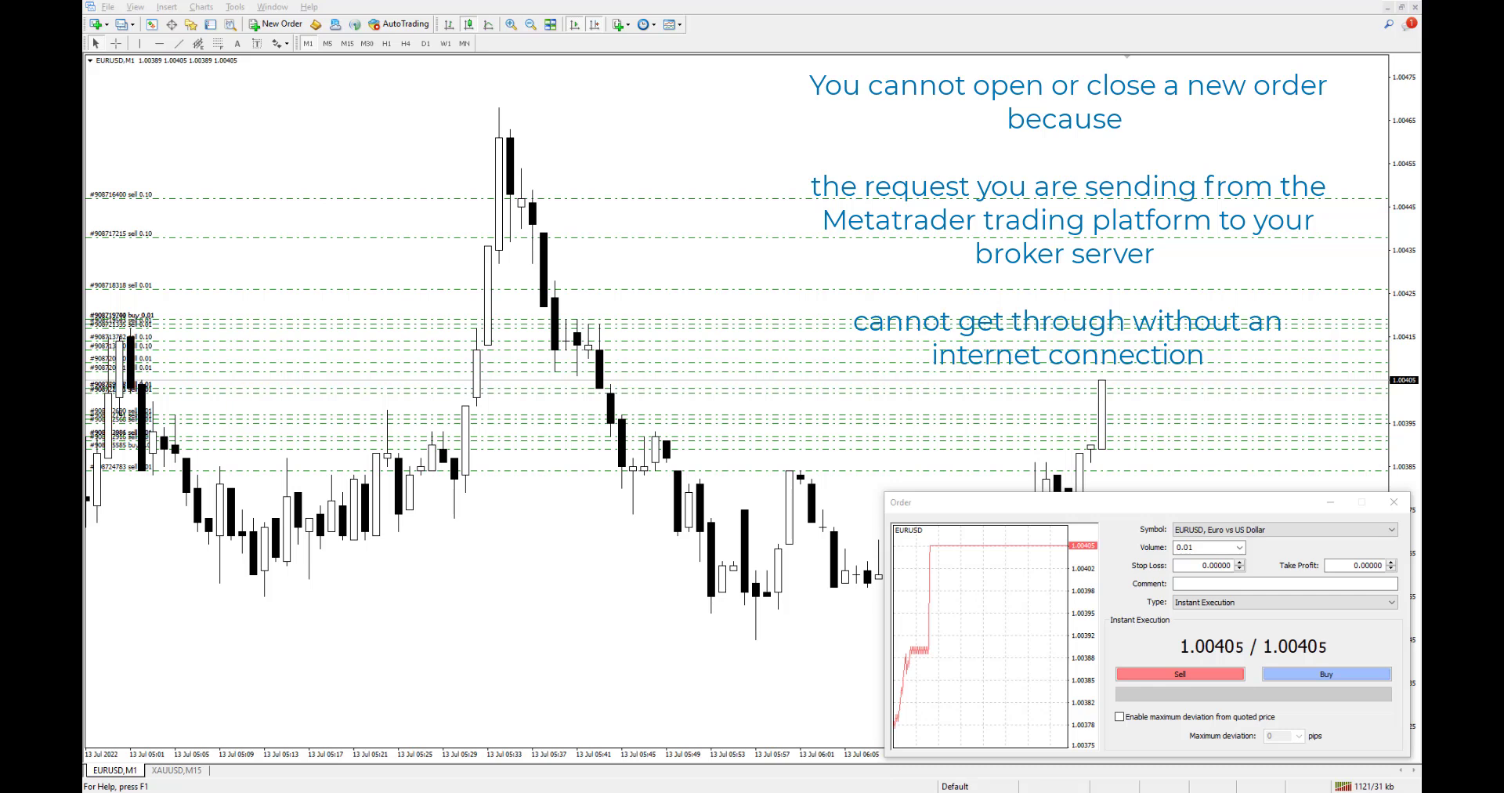
{"action": "left_click", "coordinate": [1159, 672]}
{"action": "left_click", "coordinate": [1196, 708]}
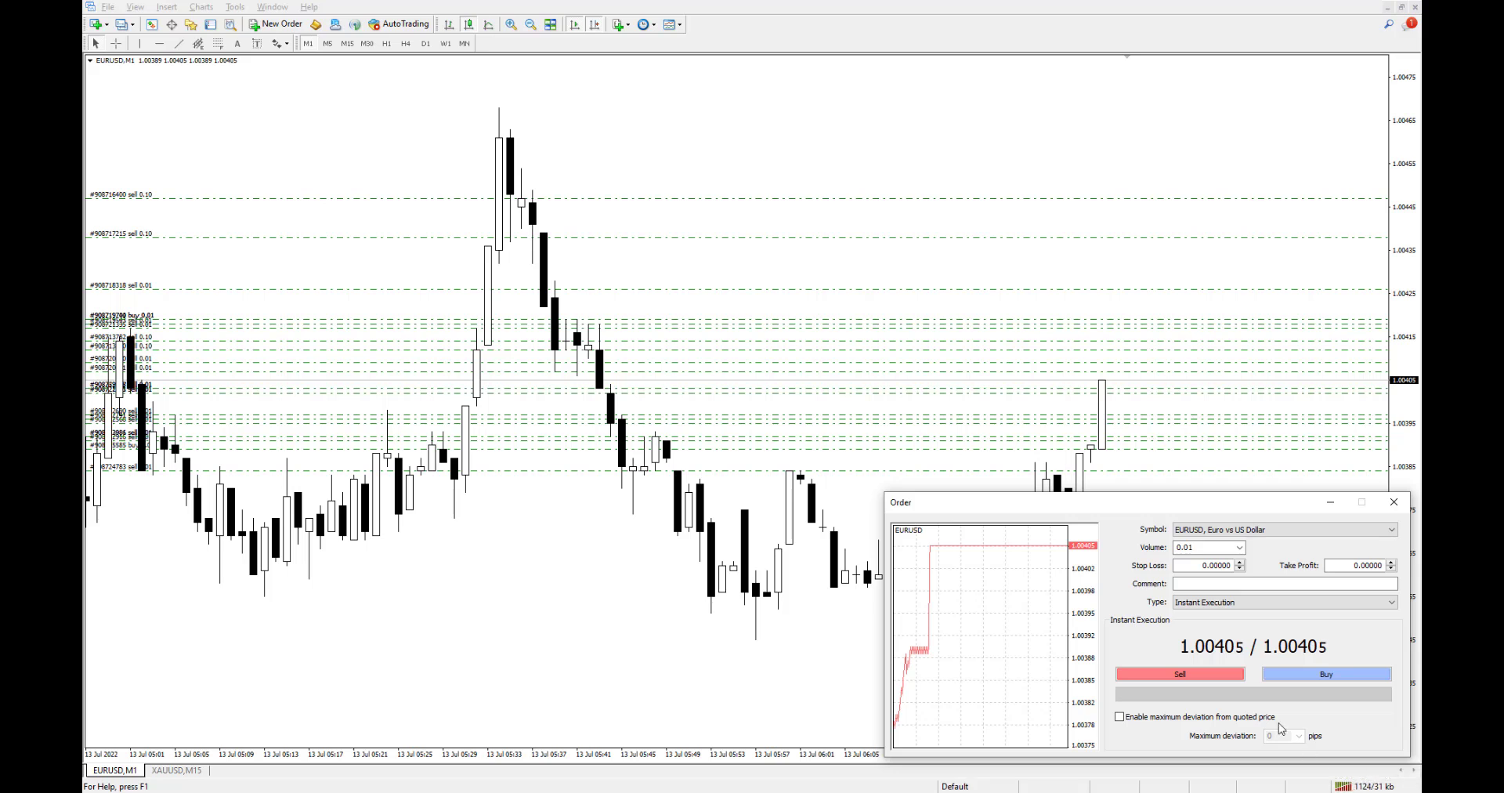
{"action": "left_click", "coordinate": [1180, 675]}
{"action": "left_click", "coordinate": [1198, 708]}
{"action": "left_click", "coordinate": [1200, 677]}
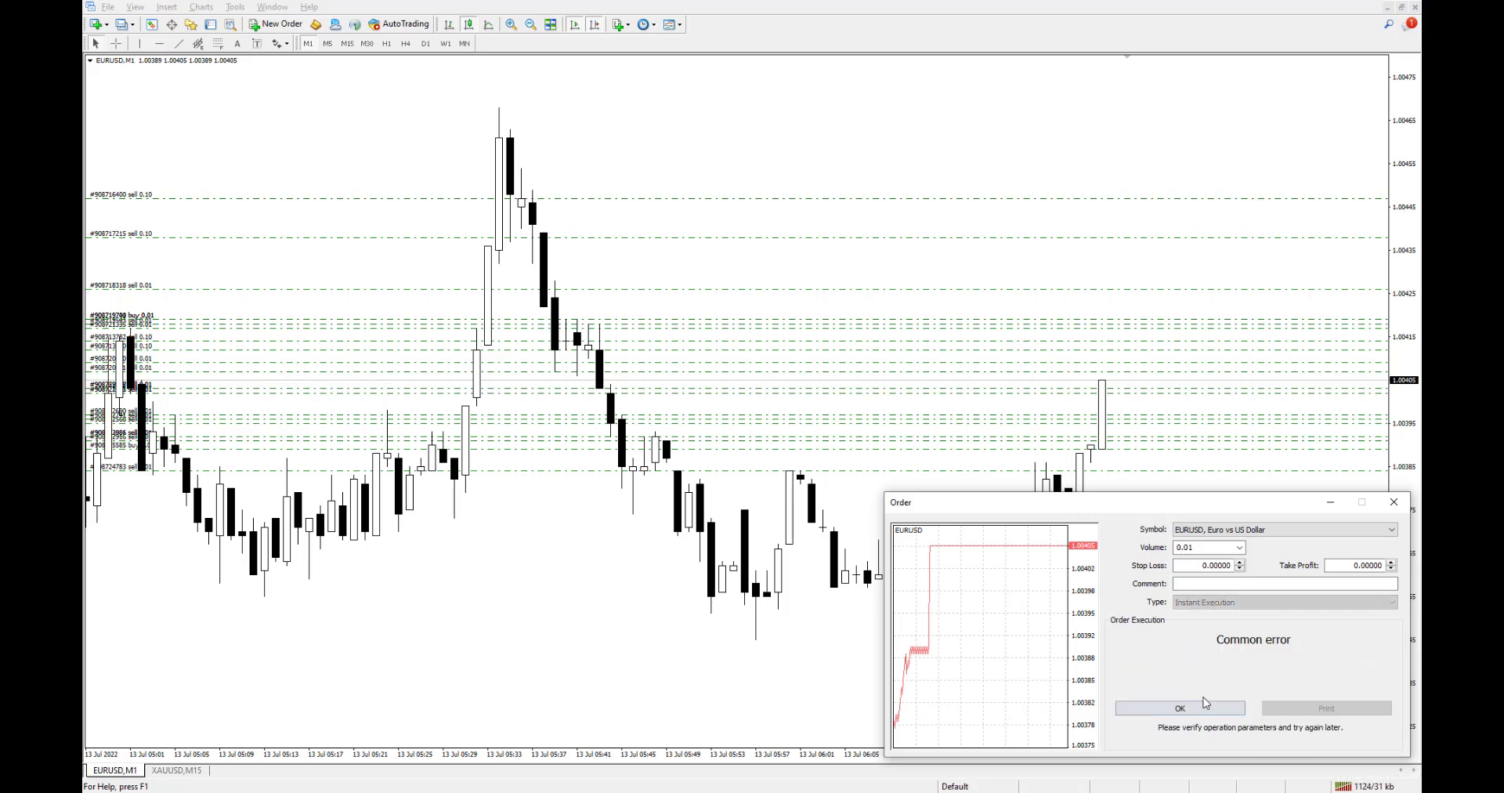
{"action": "left_click", "coordinate": [1206, 705]}
{"action": "left_click", "coordinate": [1202, 673]}
{"action": "left_click", "coordinate": [1203, 706]}
{"action": "left_click", "coordinate": [1204, 675]}
{"action": "left_click", "coordinate": [1202, 707]}
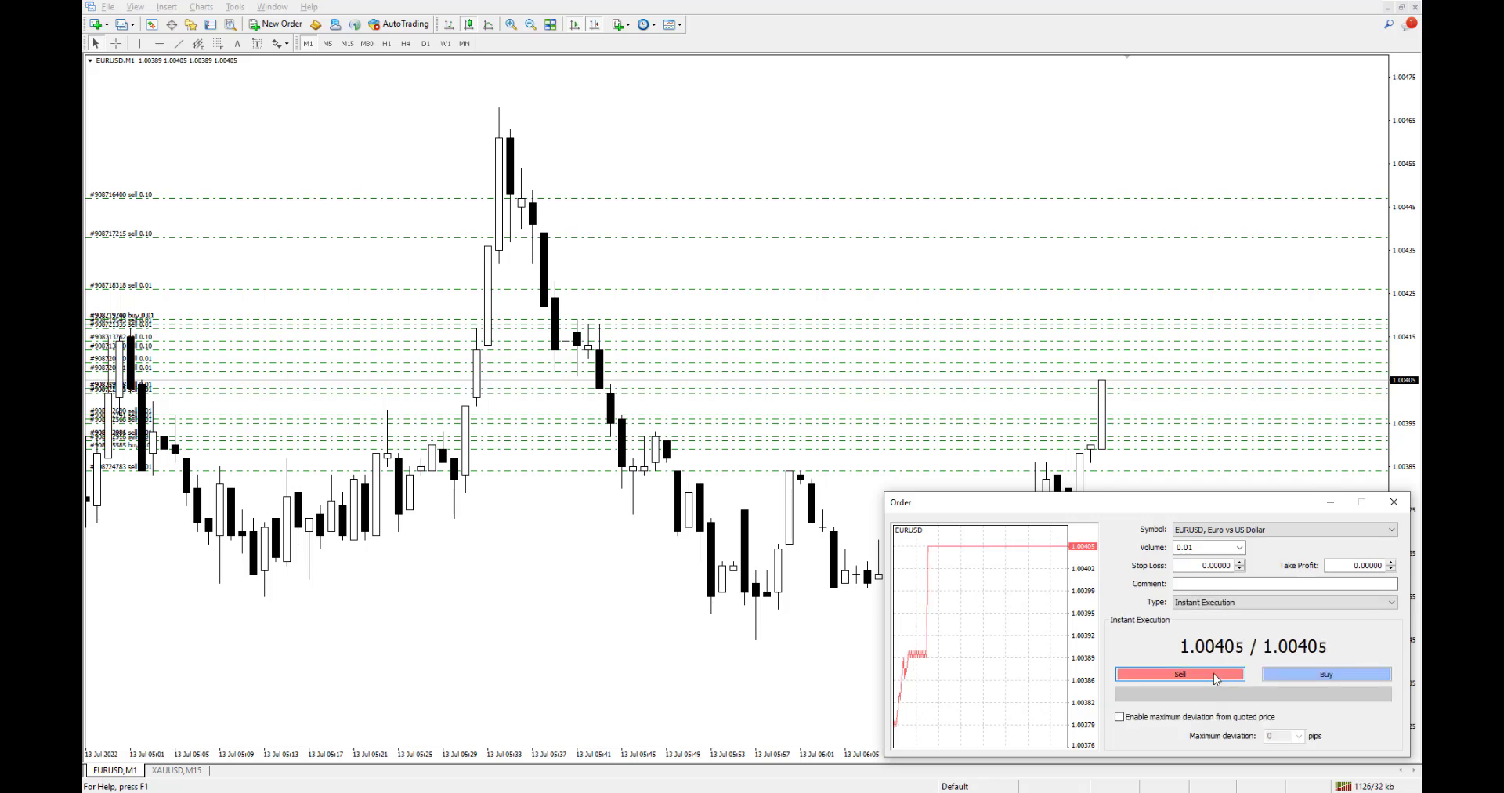
{"action": "left_click", "coordinate": [1214, 675]}
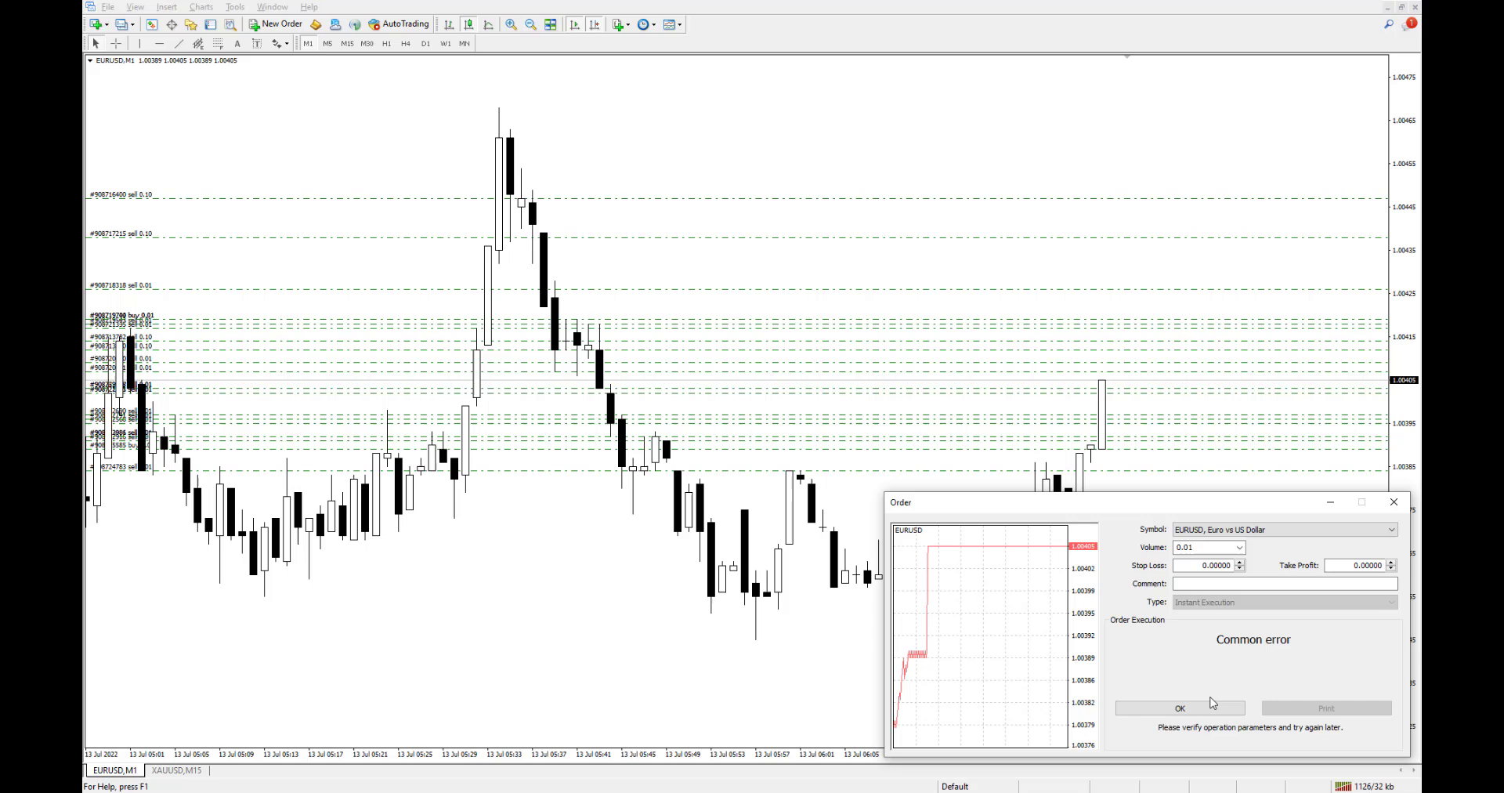
{"action": "left_click", "coordinate": [1203, 708]}
{"action": "left_click", "coordinate": [1201, 675]}
{"action": "left_click", "coordinate": [1204, 707]}
{"action": "left_click", "coordinate": [1206, 673]}
Step: Close the result, start a new EURUSD order, and resend the sell through repeated Common errors
{"action": "left_click", "coordinate": [1206, 708]}
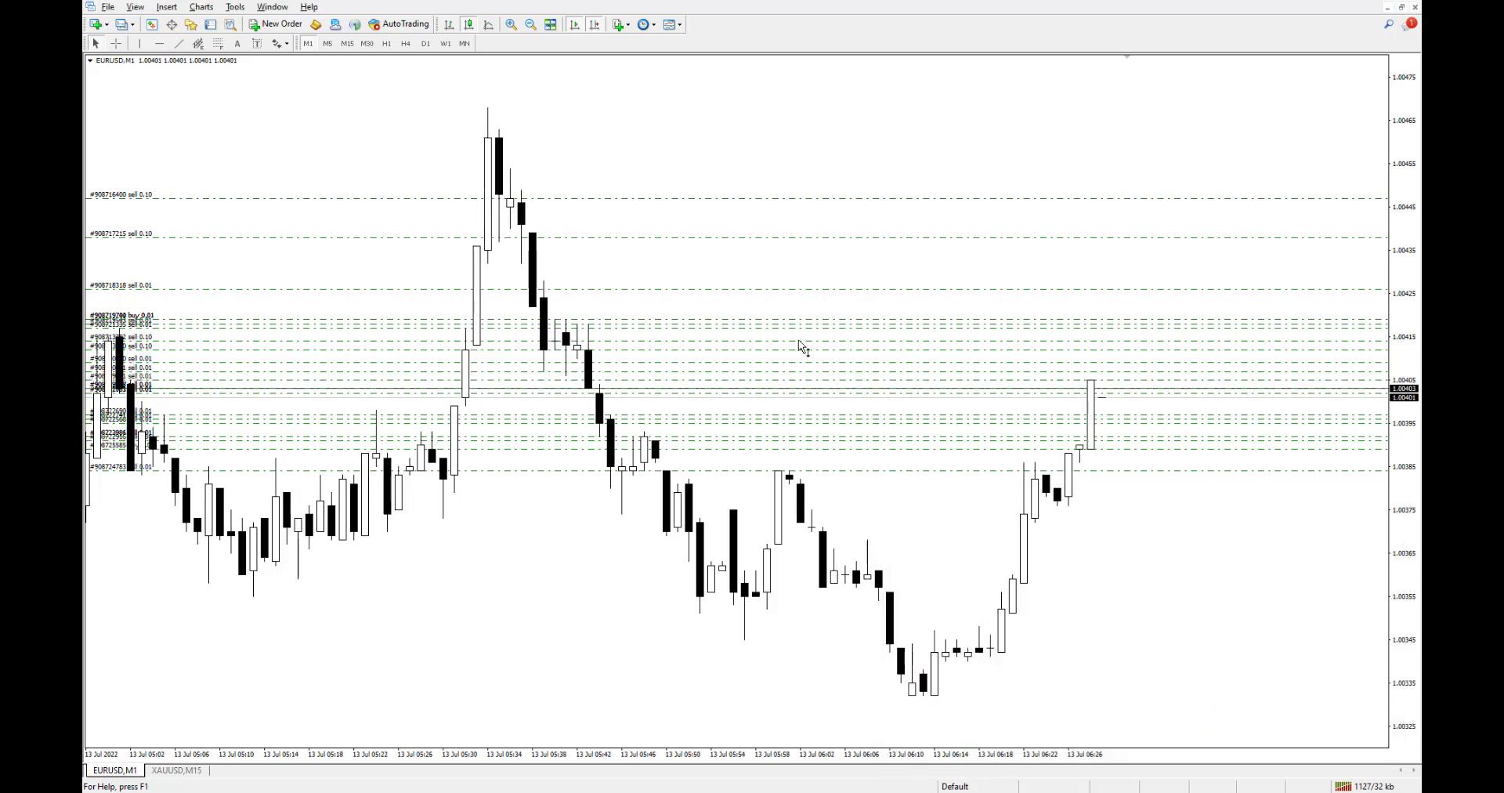
{"action": "left_click", "coordinate": [276, 24]}
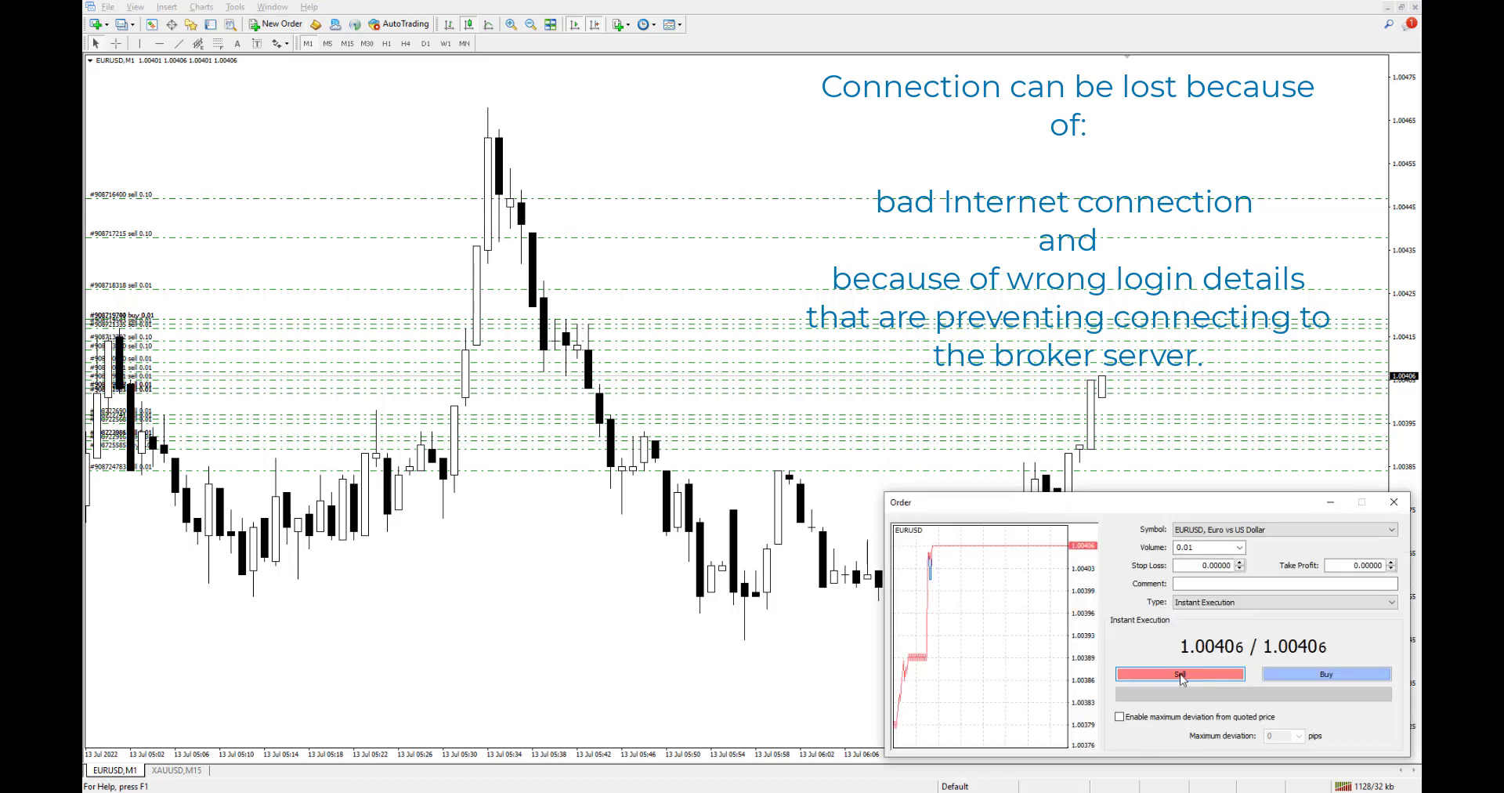
{"action": "left_click", "coordinate": [1182, 676]}
{"action": "left_click", "coordinate": [1204, 707]}
{"action": "left_click", "coordinate": [1205, 674]}
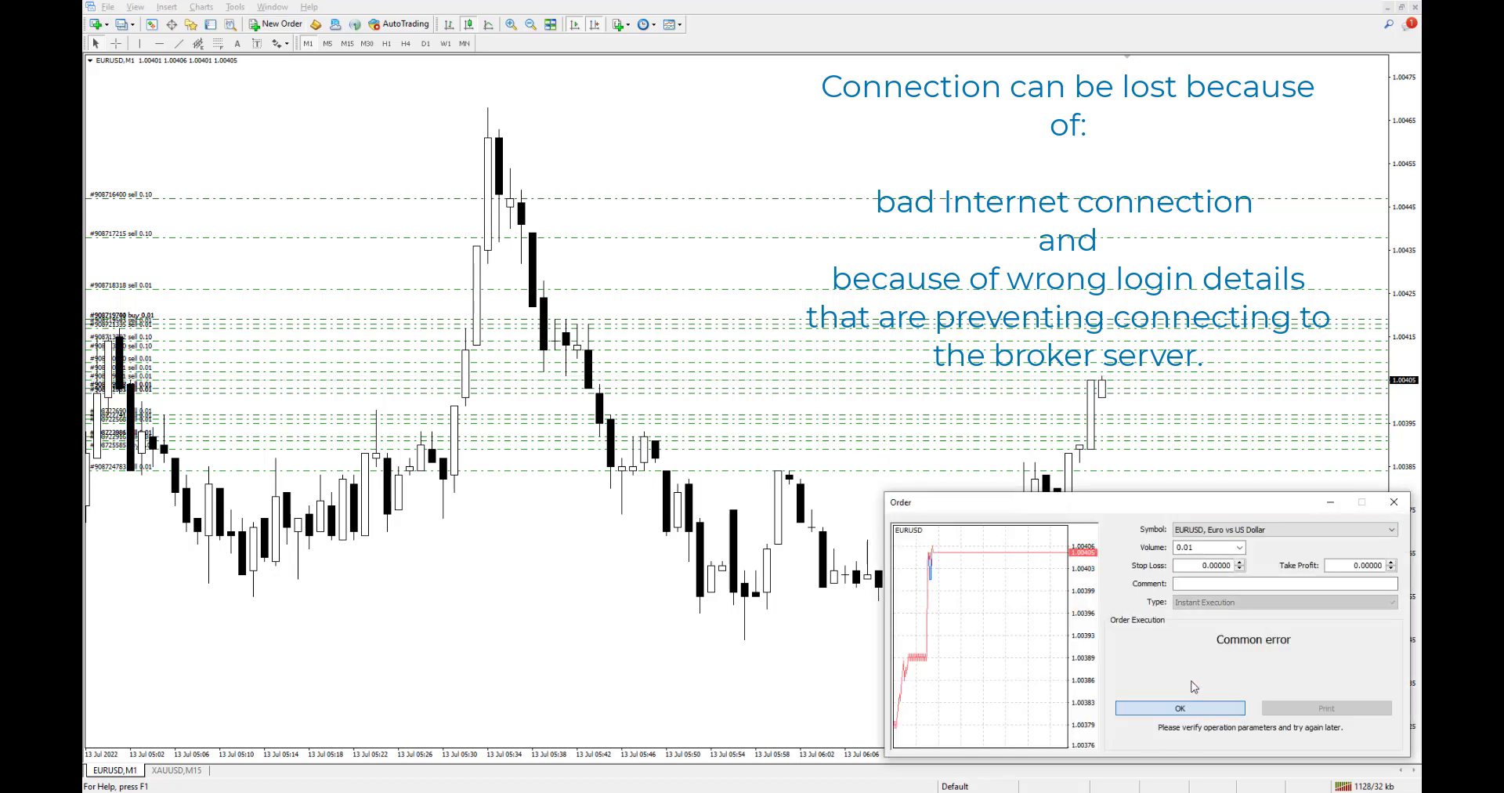
{"action": "left_click", "coordinate": [1208, 708]}
{"action": "left_click", "coordinate": [1204, 673]}
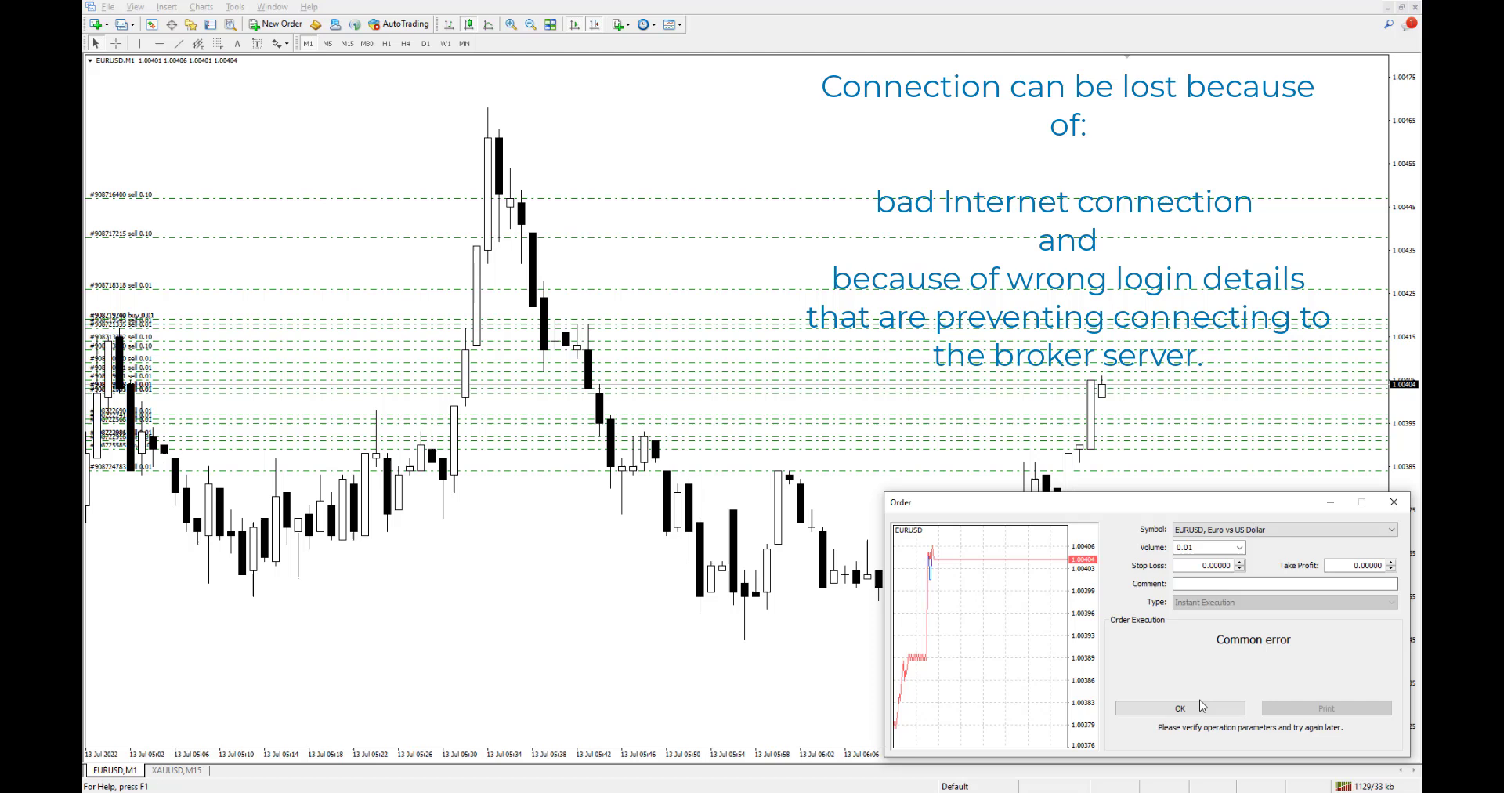
{"action": "left_click", "coordinate": [1202, 709]}
{"action": "left_click", "coordinate": [1199, 674]}
{"action": "left_click", "coordinate": [1197, 707]}
{"action": "left_click", "coordinate": [1192, 675]}
{"action": "left_click", "coordinate": [1198, 708]}
{"action": "left_click", "coordinate": [1198, 673]}
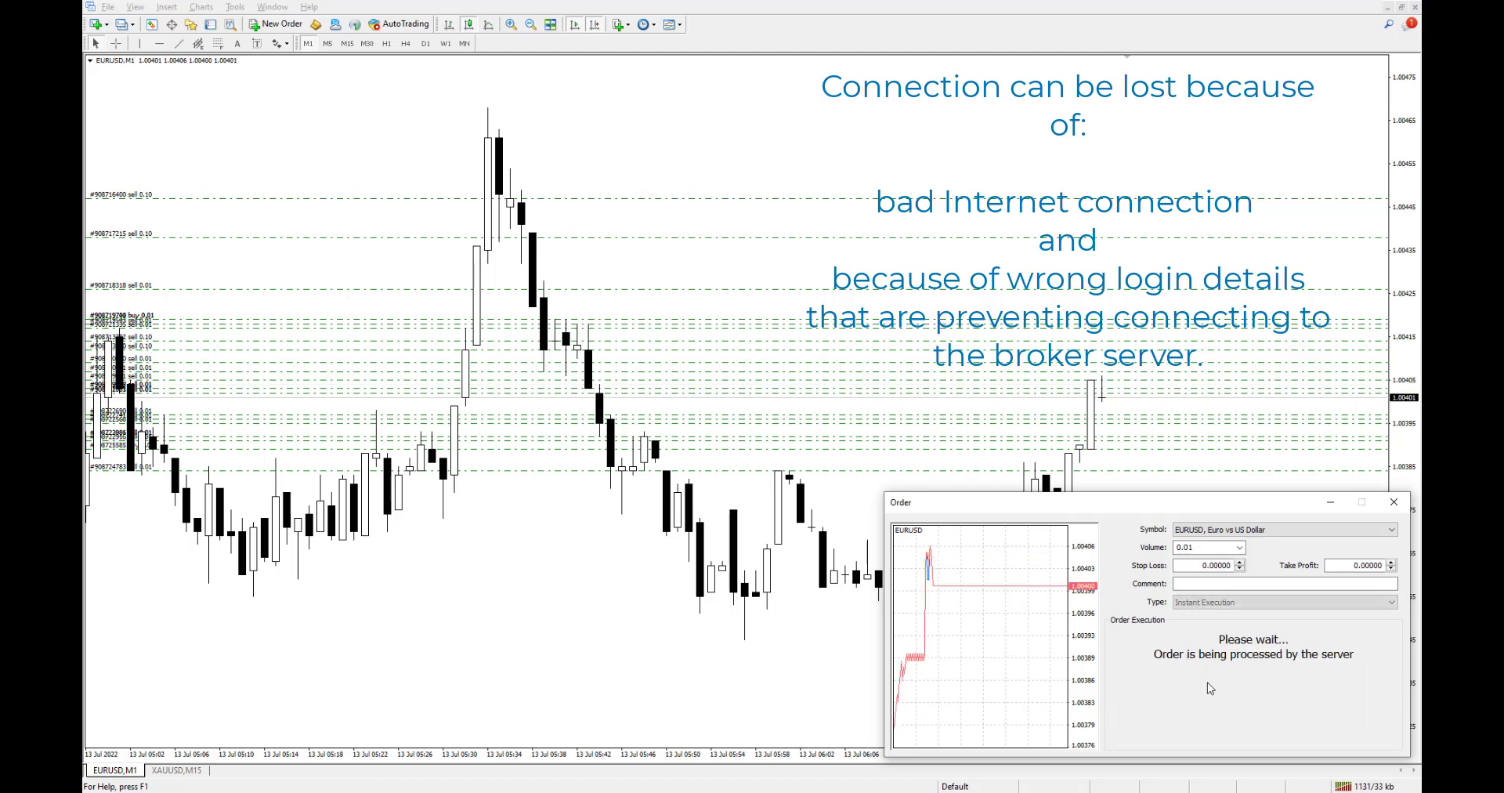
{"action": "left_click", "coordinate": [1219, 711]}
{"action": "left_click", "coordinate": [1198, 673]}
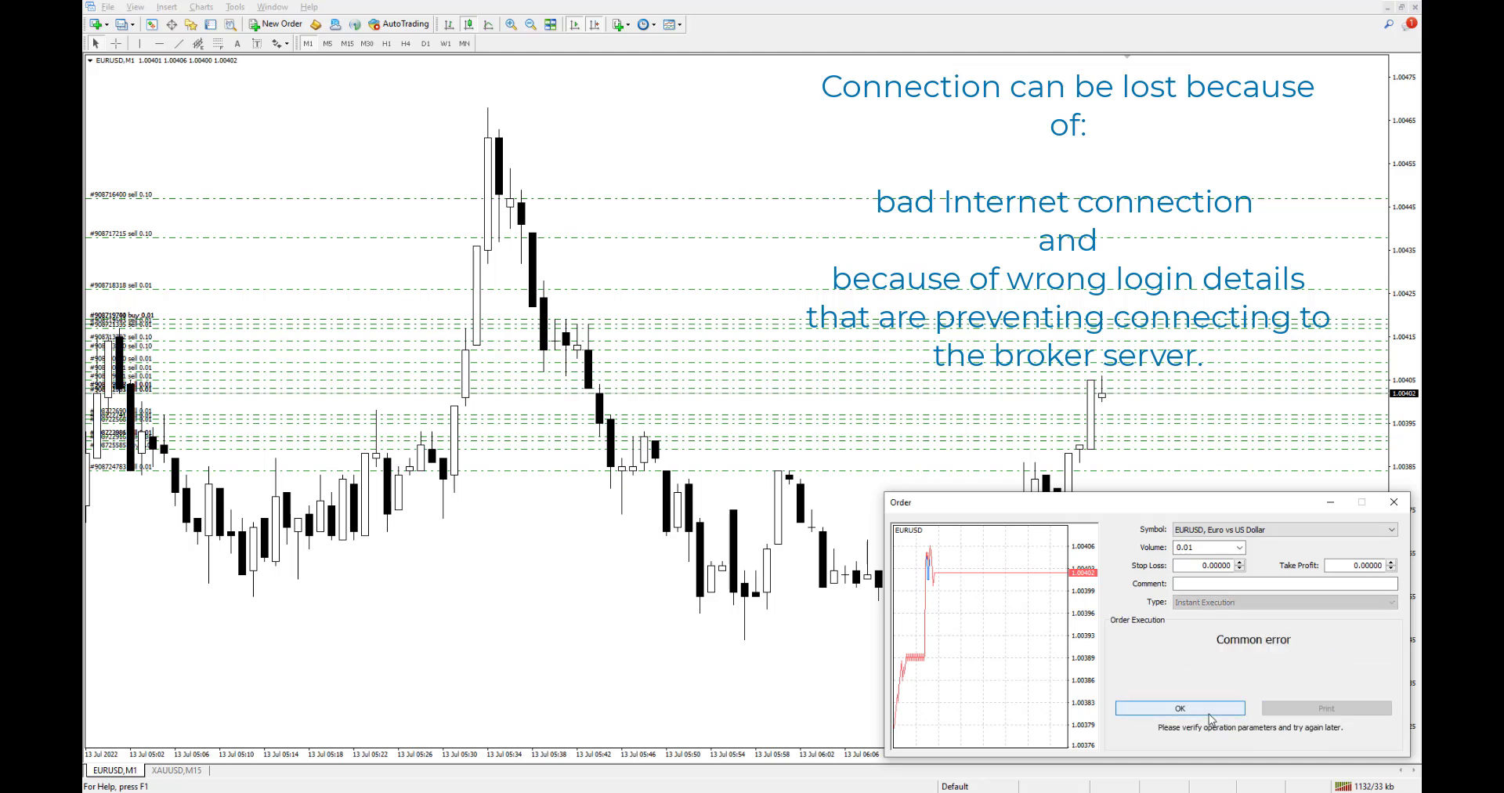
{"action": "left_click", "coordinate": [1210, 711]}
{"action": "left_click", "coordinate": [1192, 675]}
{"action": "left_click", "coordinate": [1198, 708]}
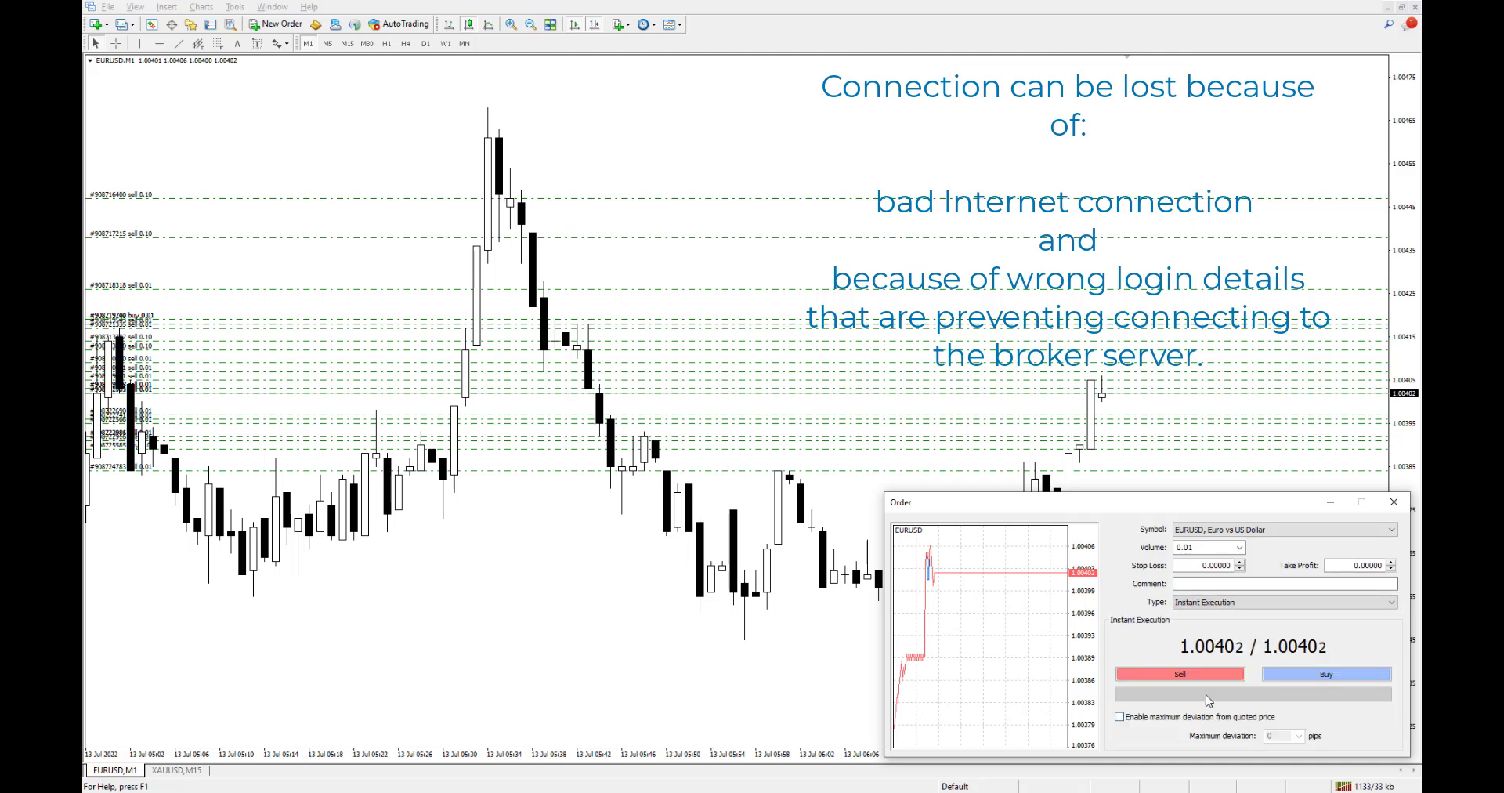
{"action": "left_click", "coordinate": [1198, 673]}
{"action": "left_click", "coordinate": [1203, 708]}
{"action": "left_click", "coordinate": [1192, 673]}
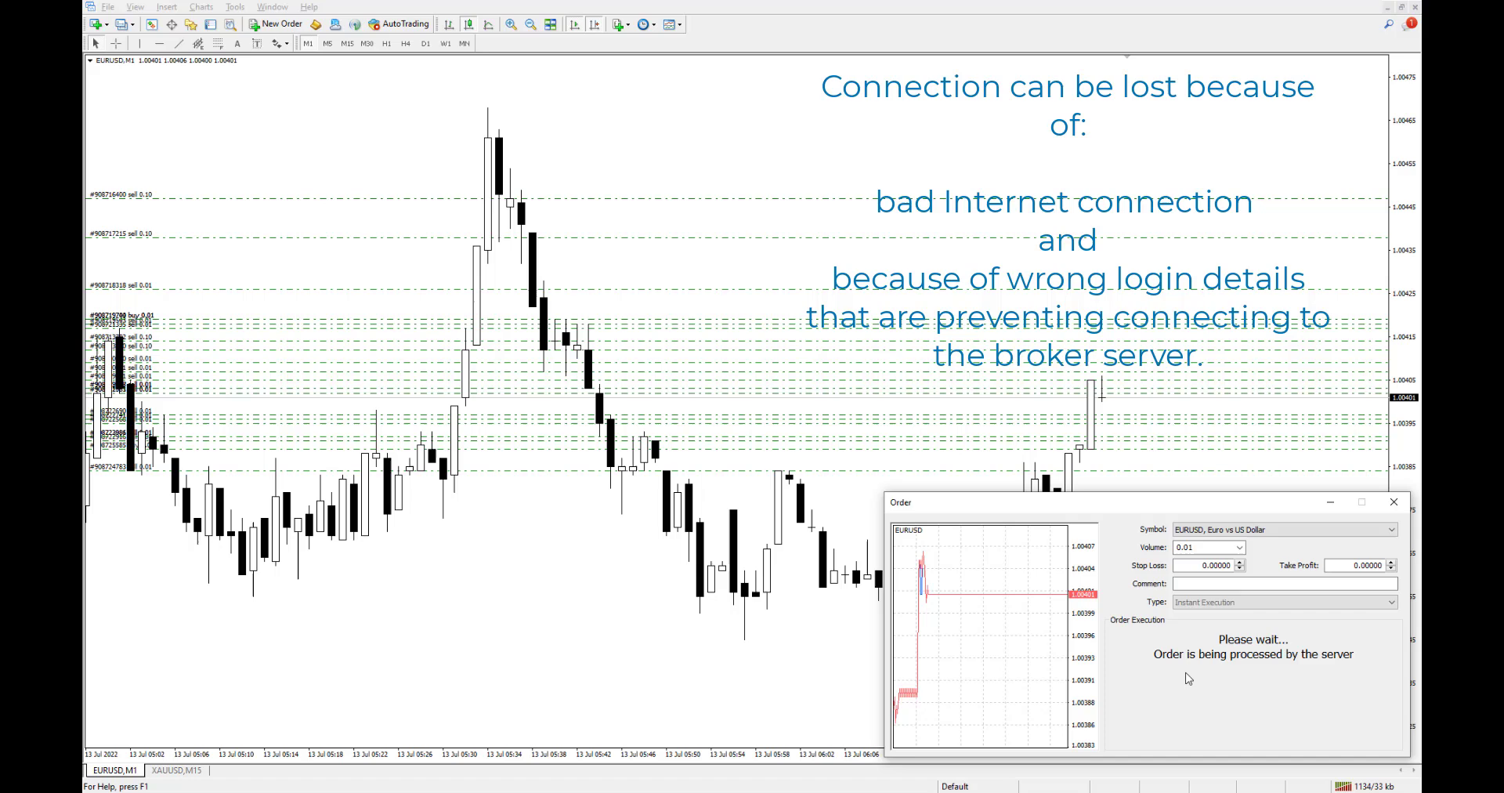
{"action": "left_click", "coordinate": [1190, 707]}
{"action": "left_click", "coordinate": [1191, 673]}
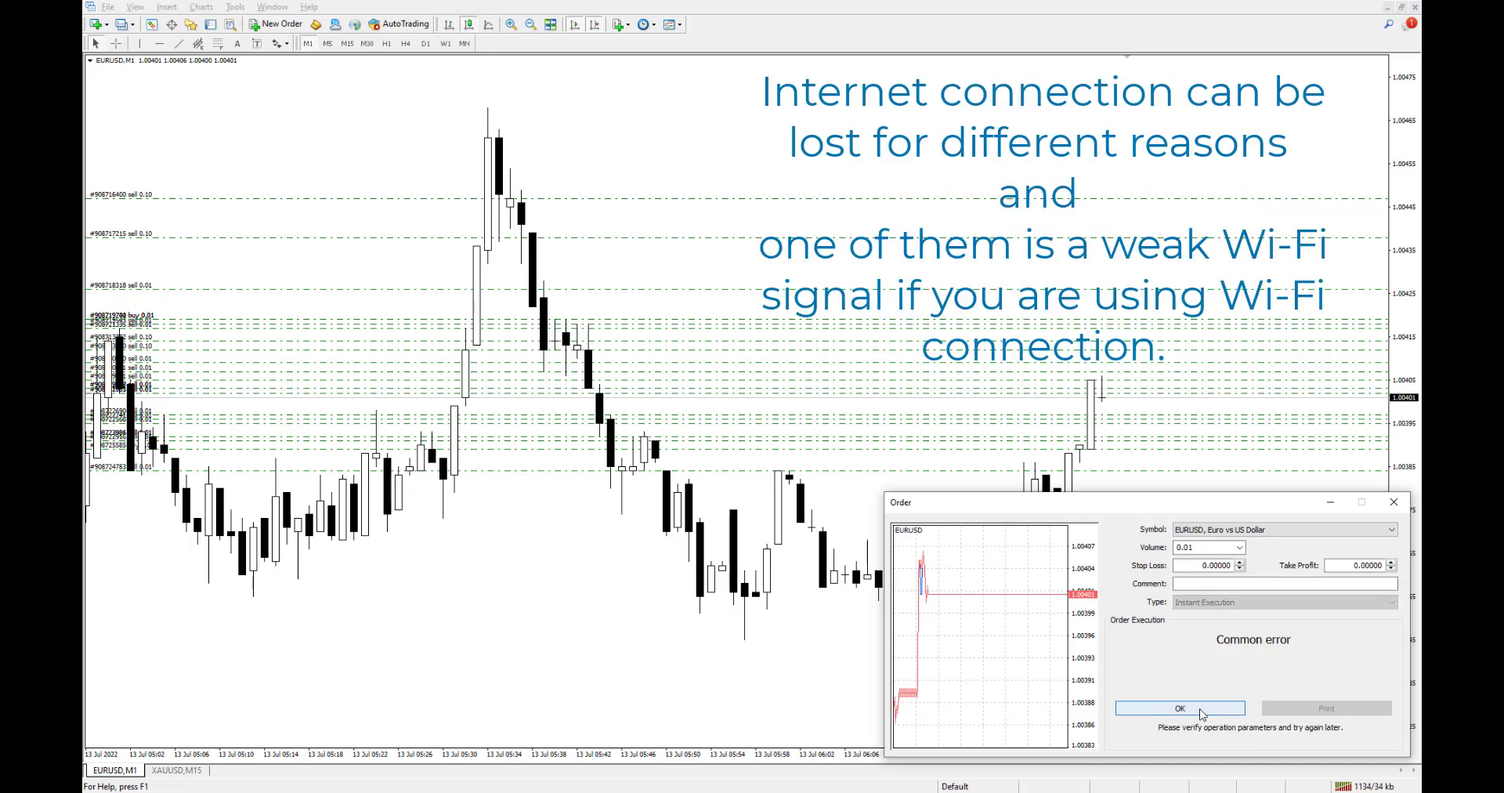
{"action": "left_click", "coordinate": [1192, 707]}
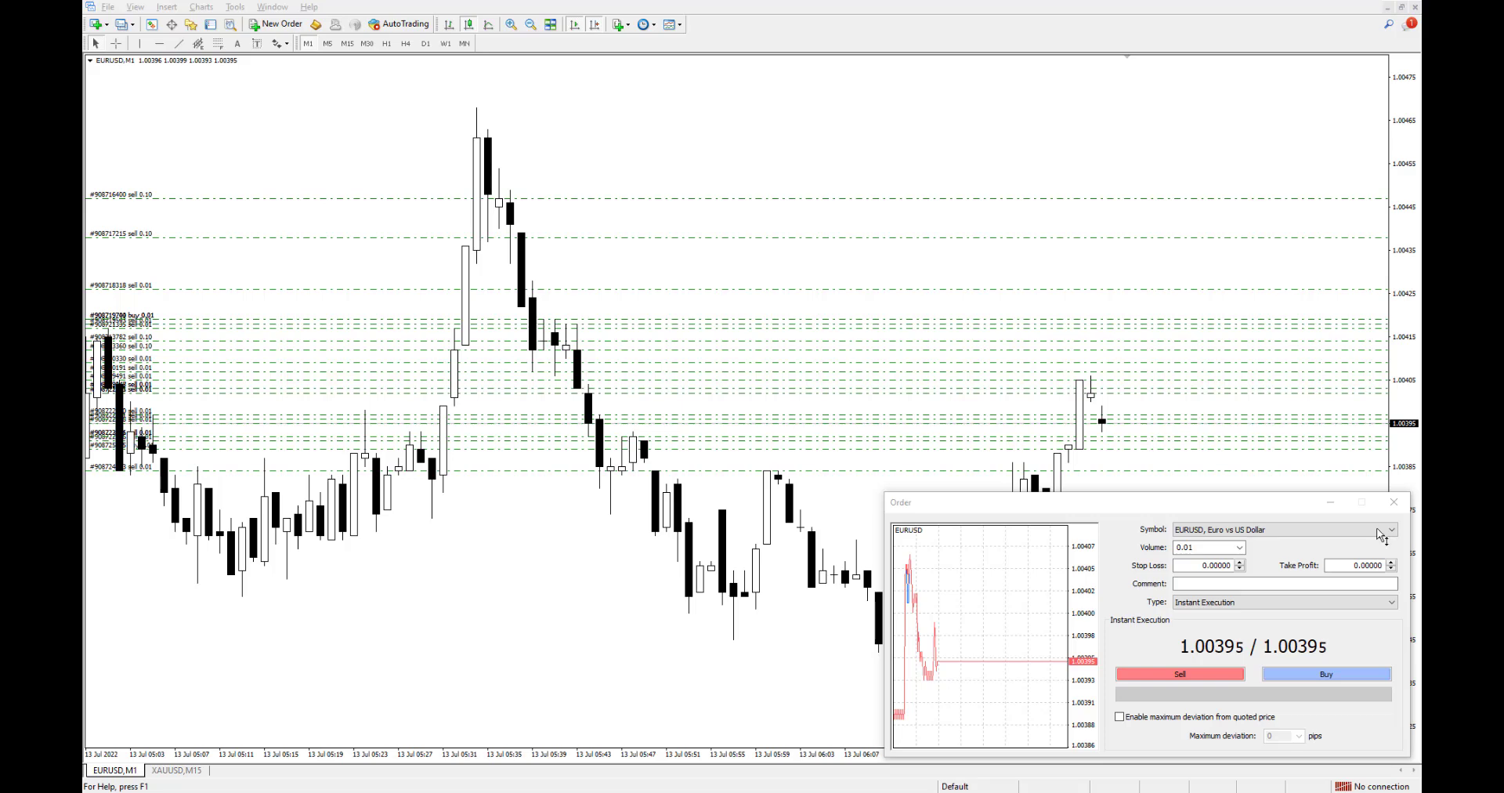
Step: Attempt the EURUSD sell three times while the status bar shows No connection
{"action": "left_click", "coordinate": [1126, 675]}
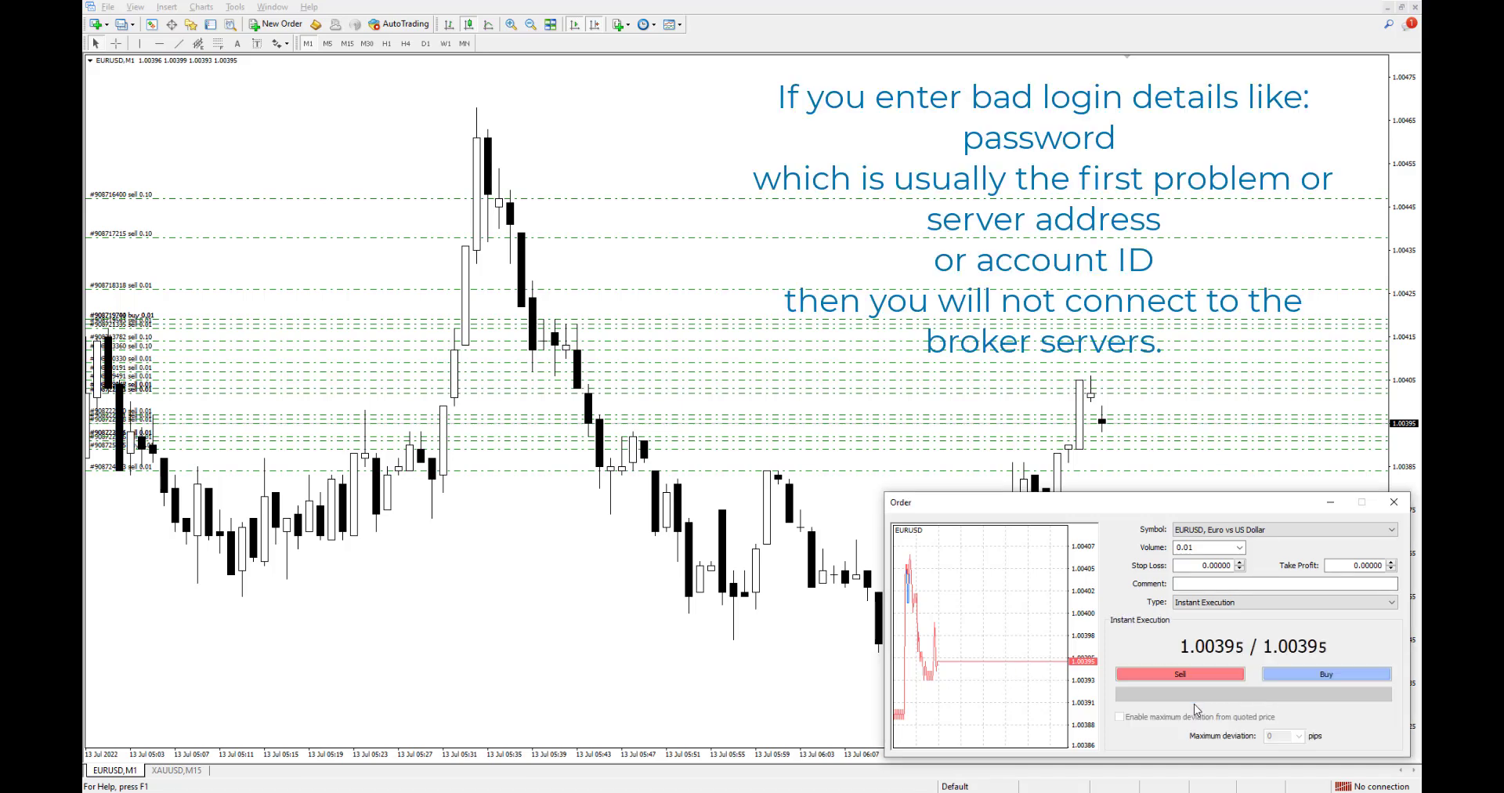
{"action": "left_click", "coordinate": [1195, 675]}
{"action": "left_click", "coordinate": [1193, 677]}
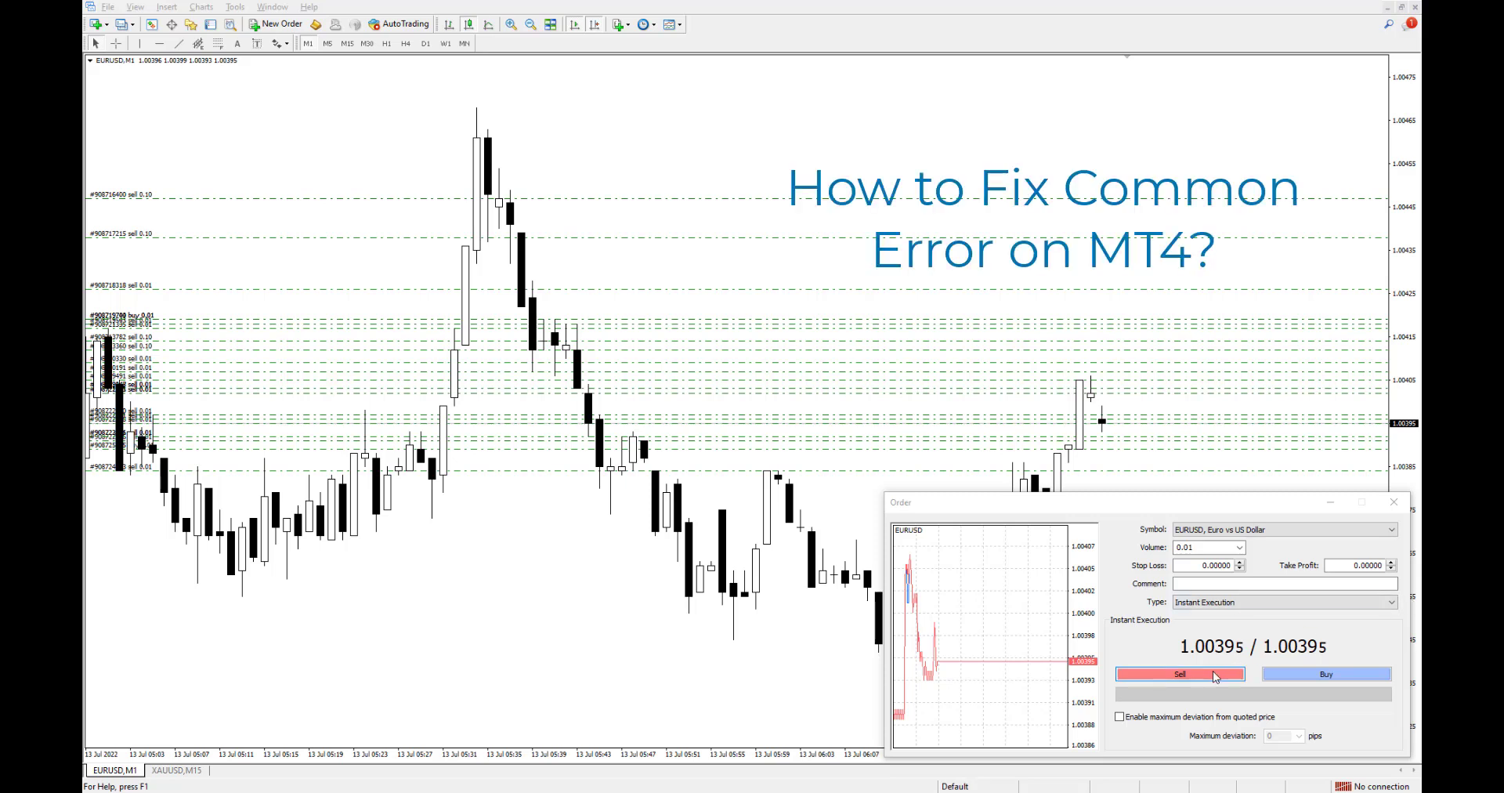
Step: Resend the 0.01-lot EURUSD sell repeatedly, dismissing No connection and Common error results
{"action": "left_click", "coordinate": [1213, 672]}
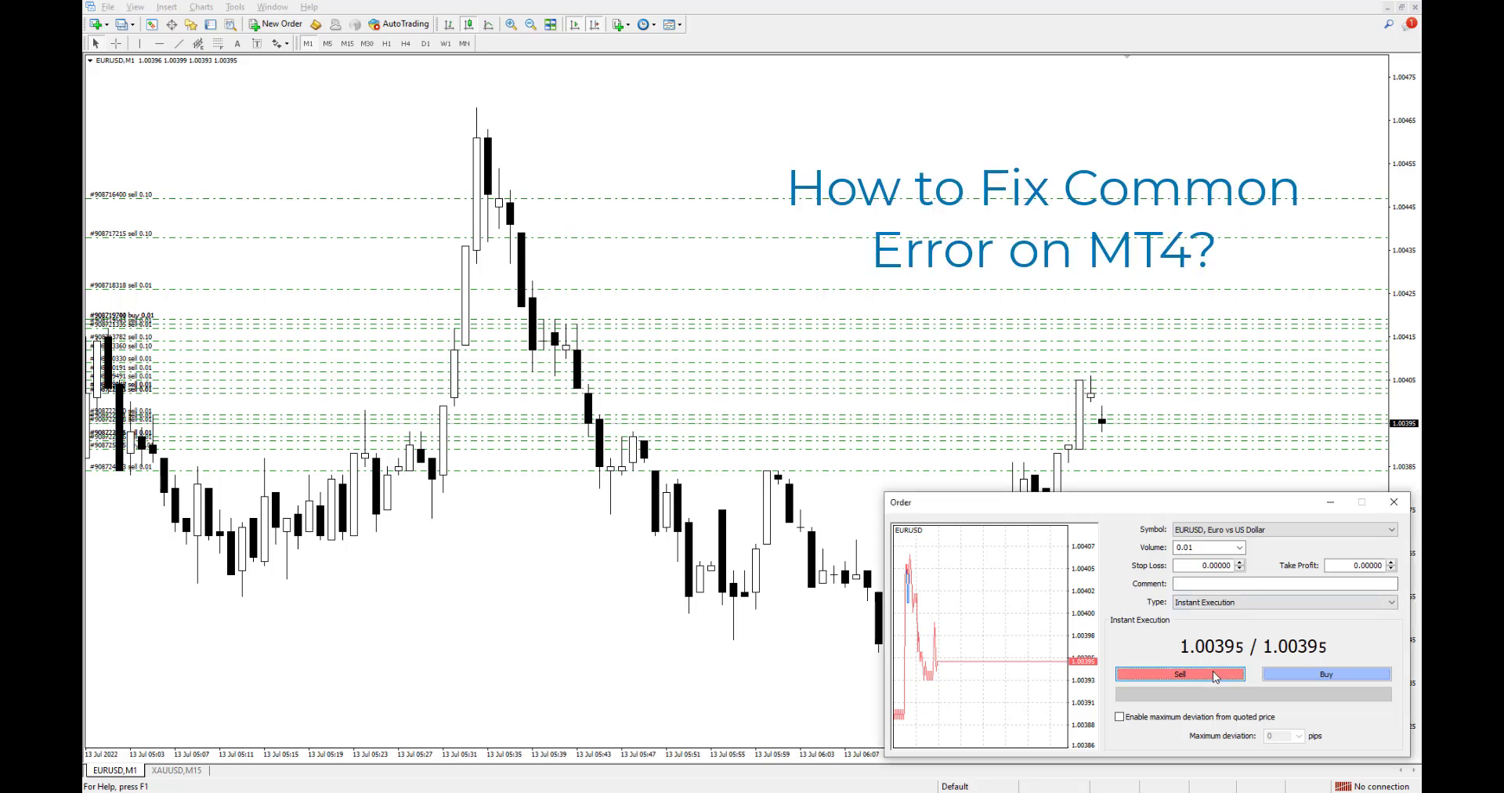
{"action": "left_click", "coordinate": [1190, 708]}
{"action": "left_click", "coordinate": [1199, 674]}
{"action": "left_click", "coordinate": [1197, 705]}
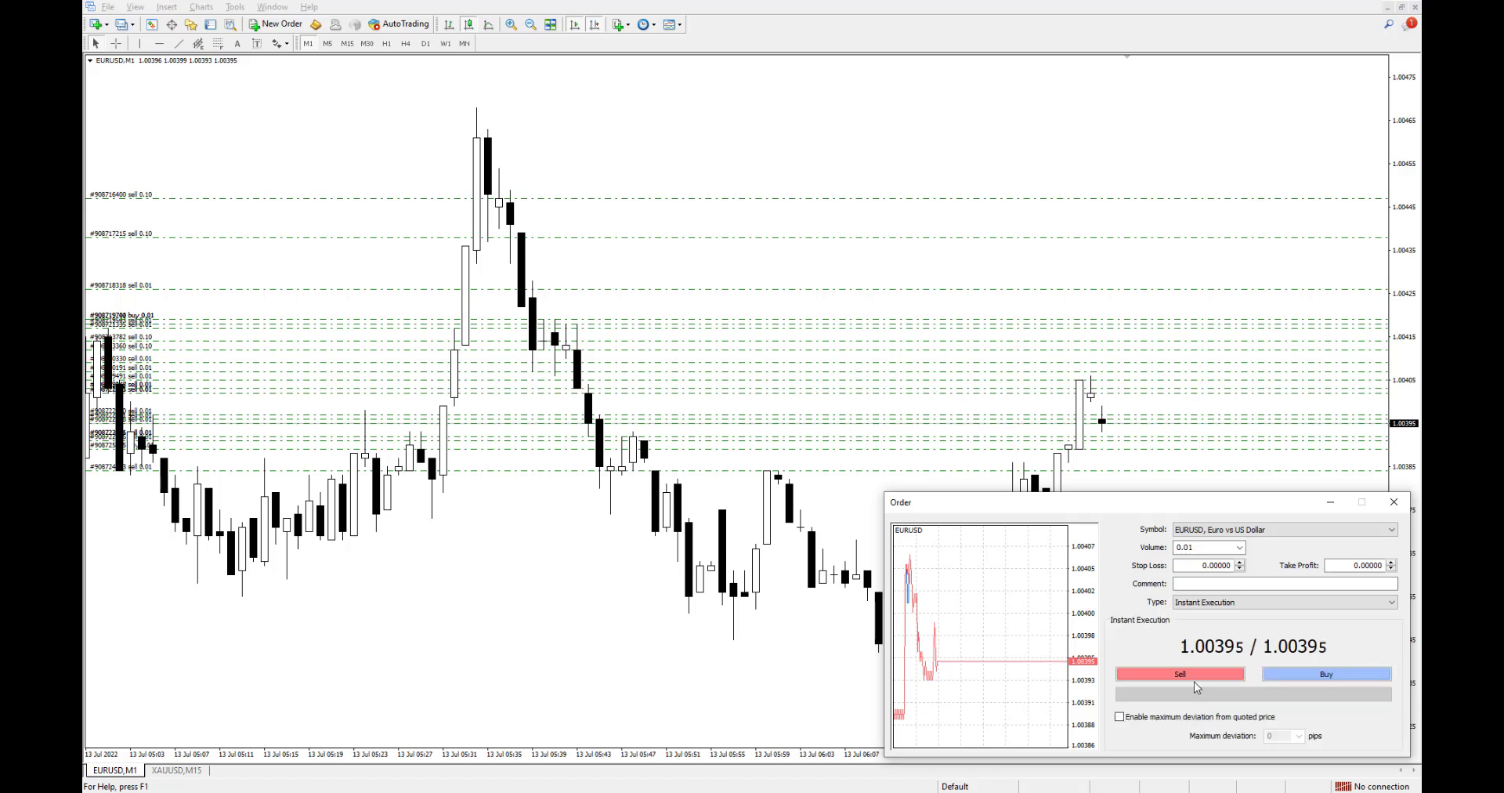
{"action": "left_click", "coordinate": [1194, 675]}
{"action": "left_click", "coordinate": [1198, 708]}
{"action": "left_click", "coordinate": [1210, 674]}
{"action": "left_click", "coordinate": [1218, 705]}
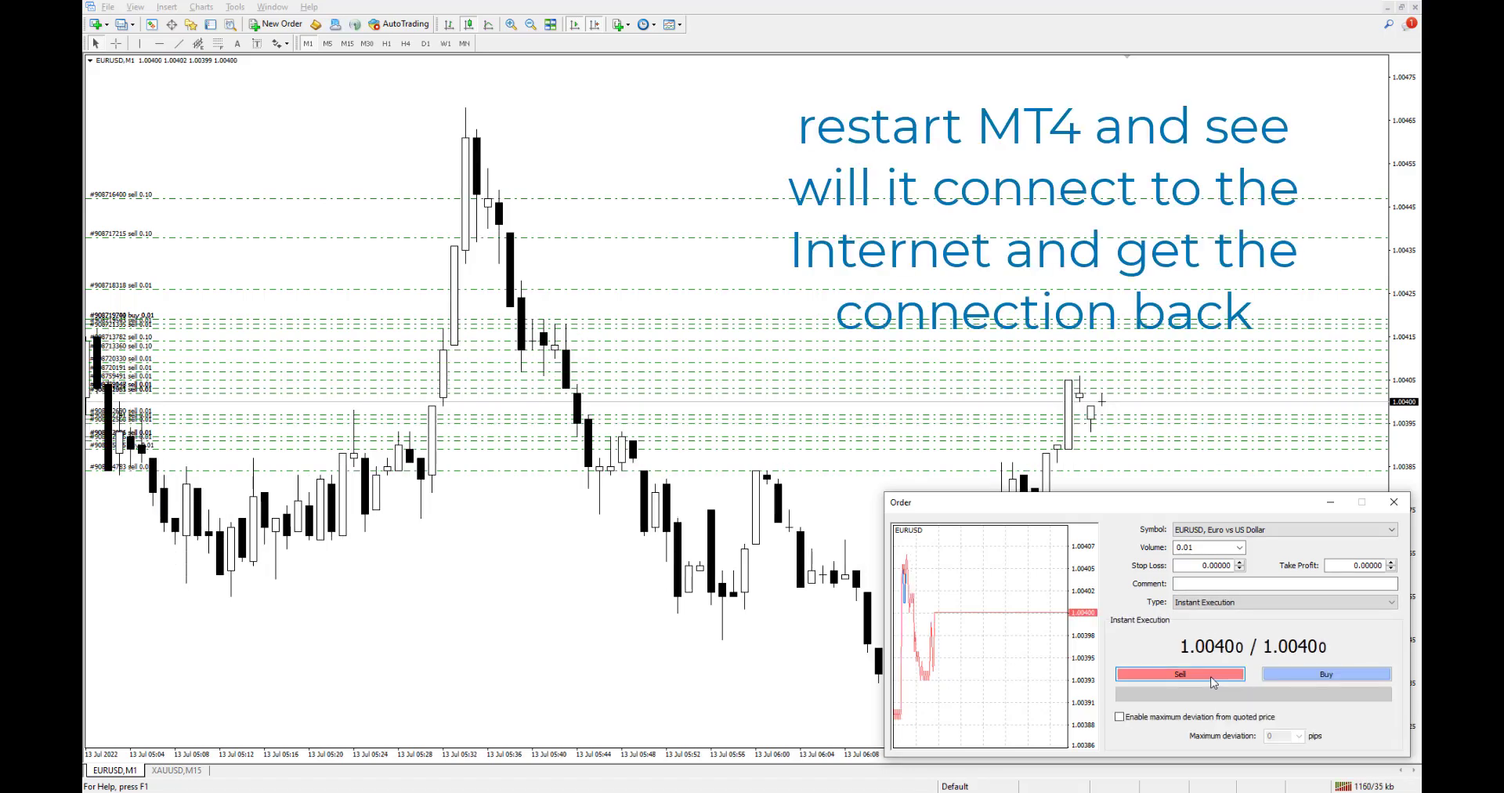
{"action": "left_click", "coordinate": [1210, 674]}
{"action": "left_click", "coordinate": [1214, 707]}
{"action": "left_click", "coordinate": [1210, 675]}
{"action": "left_click", "coordinate": [1214, 707]}
{"action": "left_click", "coordinate": [1210, 674]}
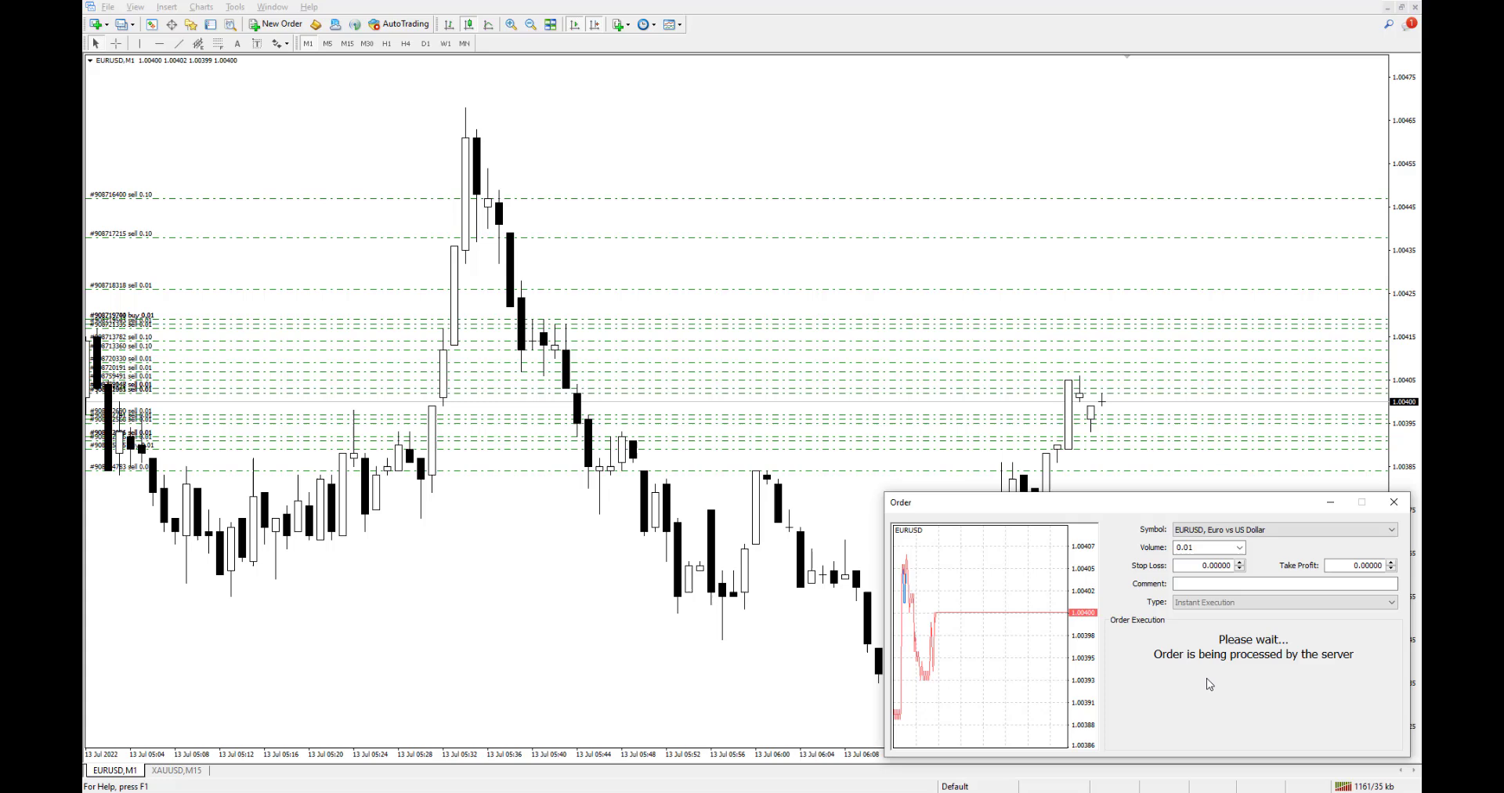
{"action": "left_click", "coordinate": [1206, 707]}
{"action": "left_click", "coordinate": [1206, 675]}
{"action": "left_click", "coordinate": [1204, 708]}
{"action": "left_click", "coordinate": [1202, 677]}
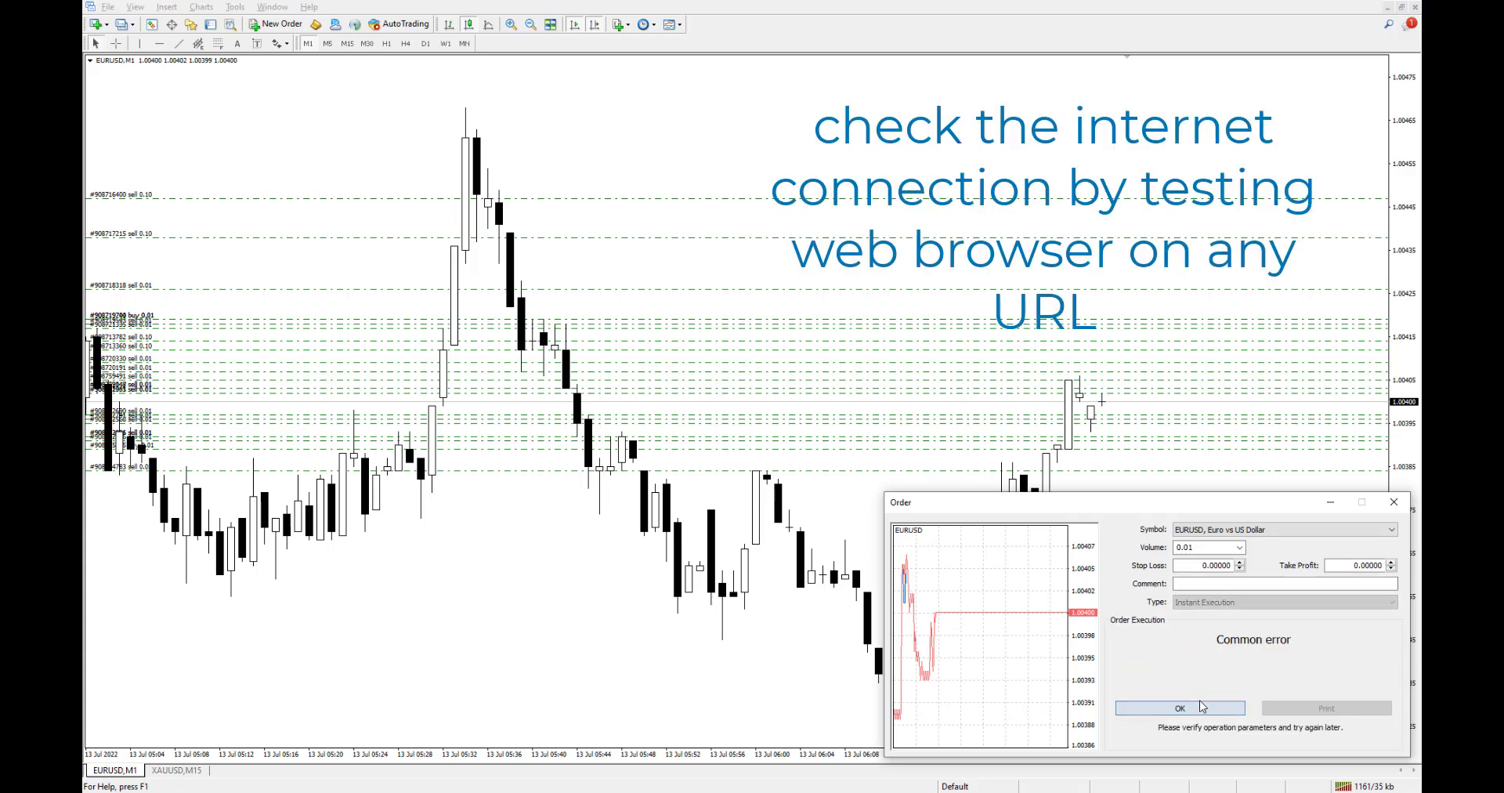
{"action": "left_click", "coordinate": [1200, 708]}
{"action": "left_click", "coordinate": [1206, 676]}
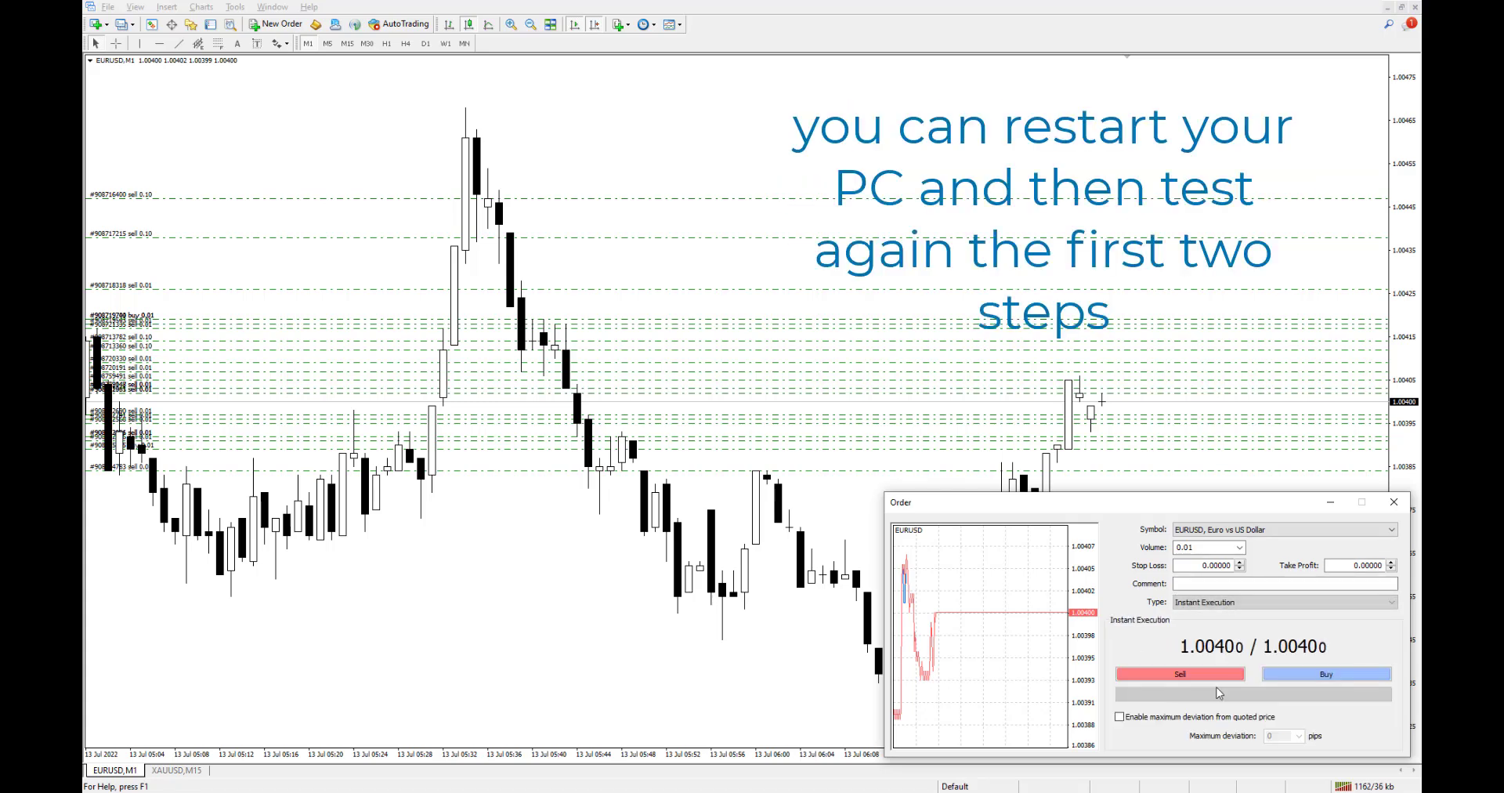
{"action": "left_click", "coordinate": [1208, 674]}
{"action": "left_click", "coordinate": [1207, 708]}
{"action": "left_click", "coordinate": [1206, 675]}
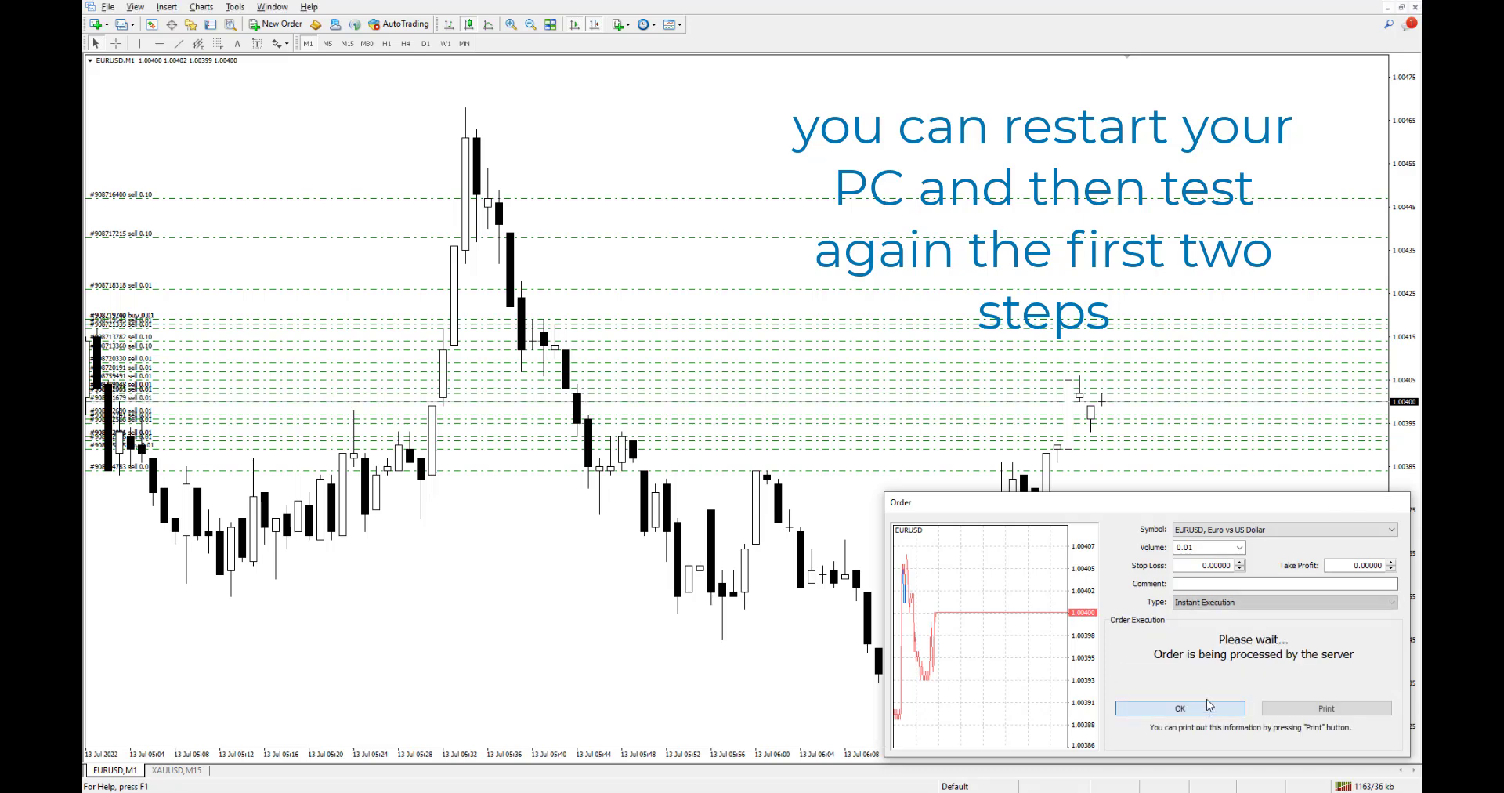
{"action": "left_click", "coordinate": [1206, 707]}
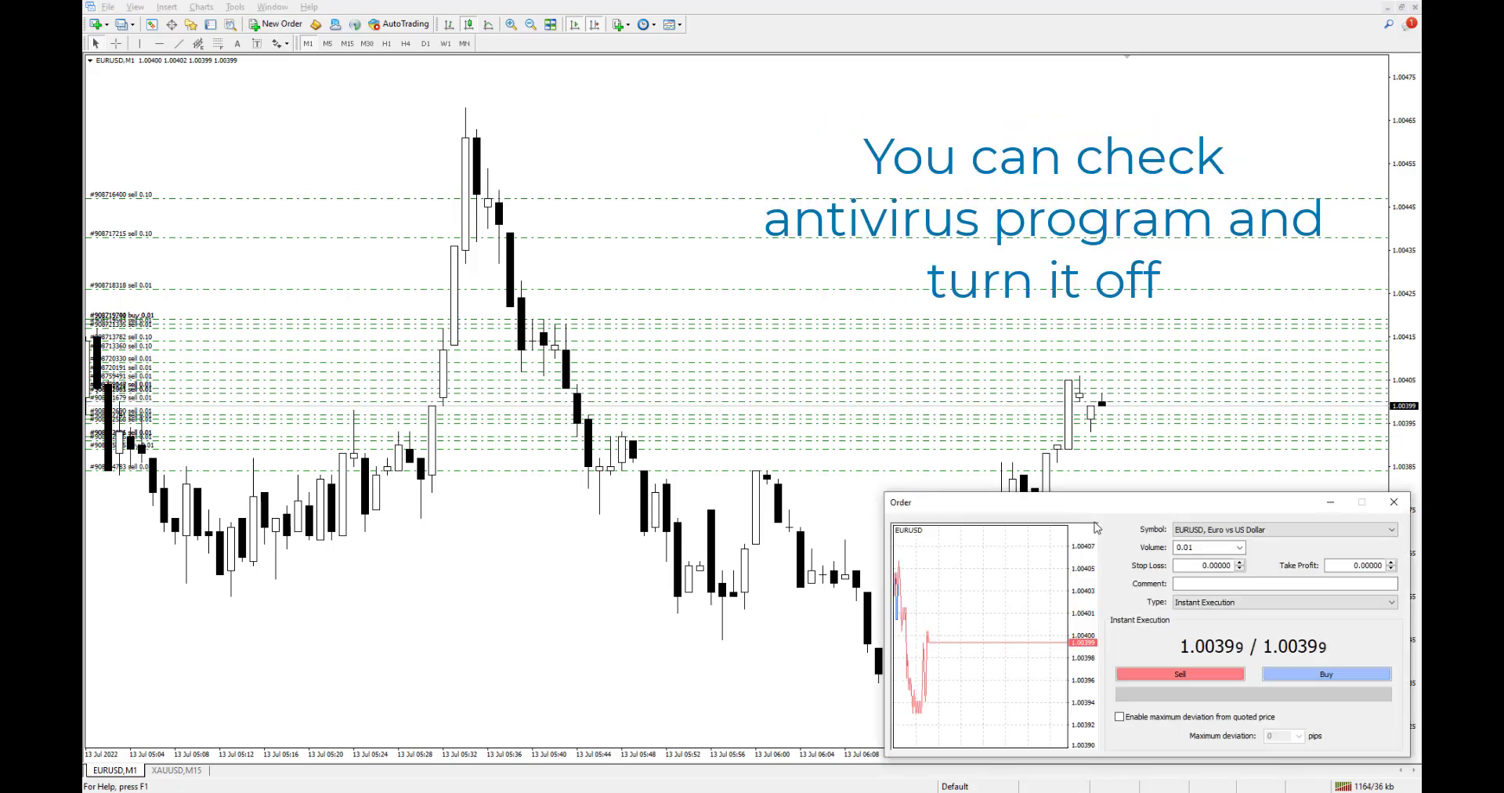
Step: Keep retrying the EURUSD sell, clearing further Common error and Invalid prices rejections
{"action": "left_click", "coordinate": [1199, 675]}
{"action": "left_click", "coordinate": [1209, 709]}
{"action": "left_click", "coordinate": [1206, 675]}
{"action": "left_click", "coordinate": [1206, 708]}
{"action": "left_click", "coordinate": [1200, 675]}
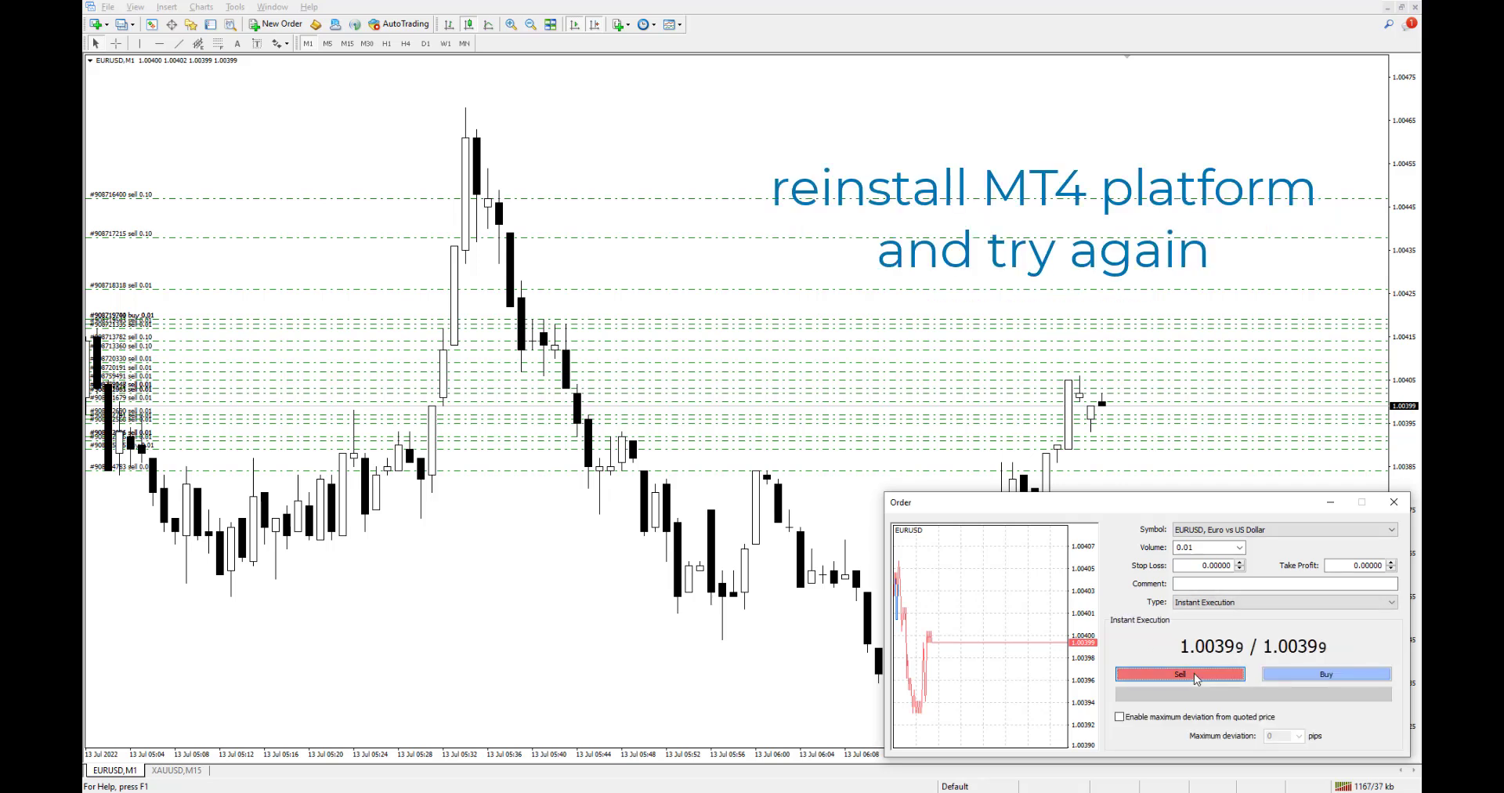
{"action": "left_click", "coordinate": [1194, 674]}
{"action": "left_click", "coordinate": [1207, 702]}
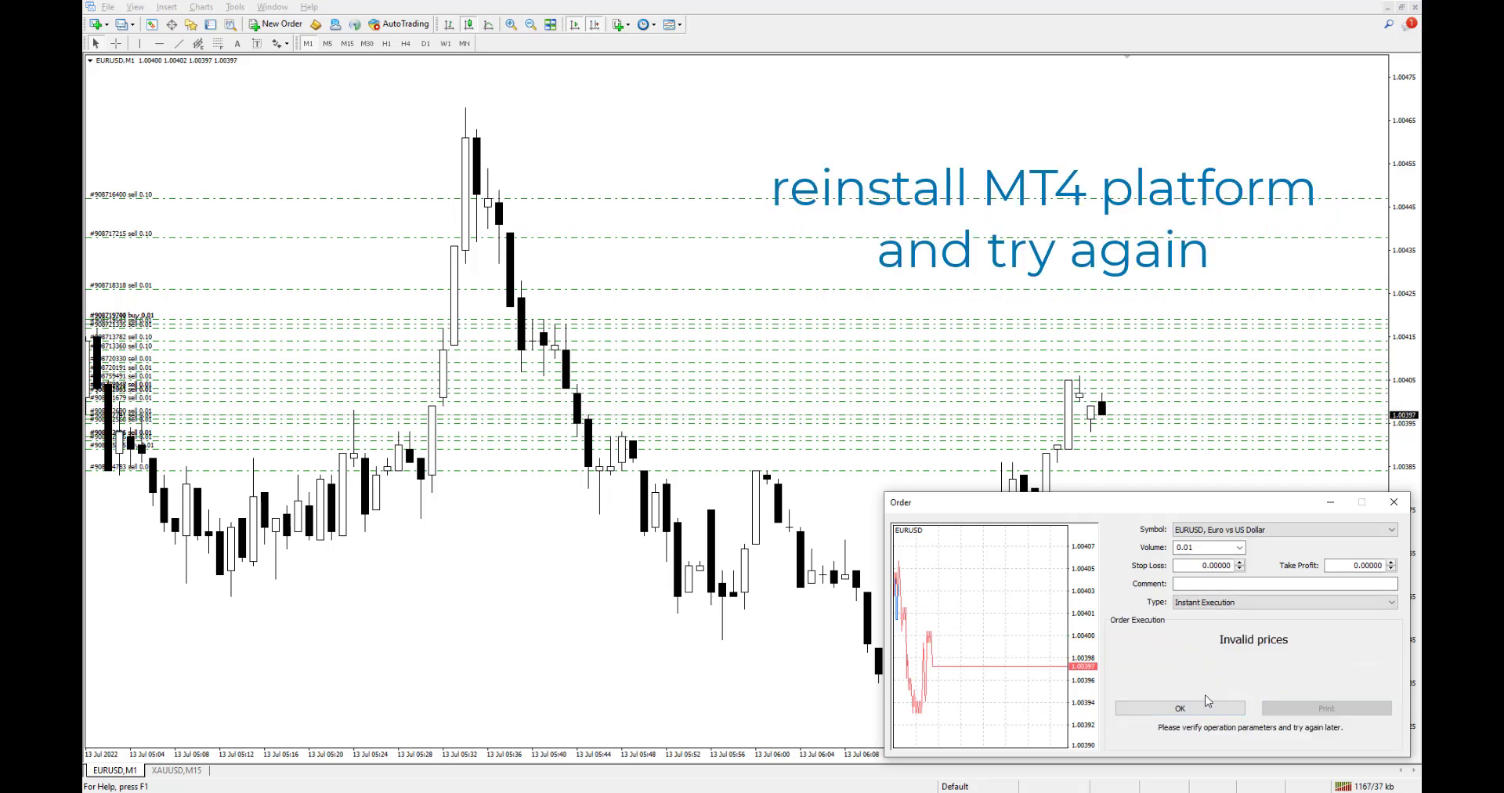
{"action": "left_click", "coordinate": [1206, 676]}
{"action": "left_click", "coordinate": [1219, 702]}
{"action": "left_click", "coordinate": [1206, 675]}
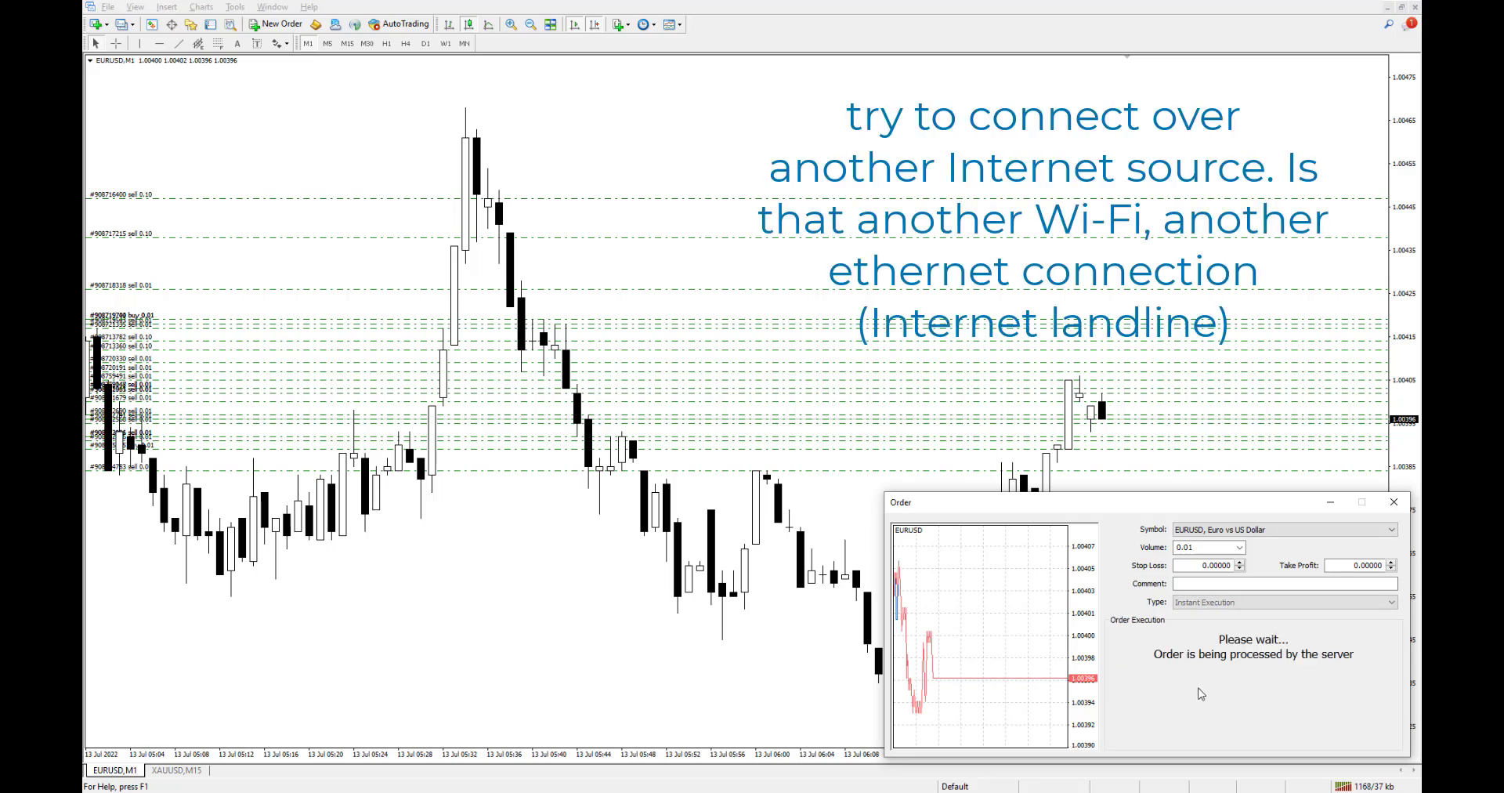
{"action": "left_click", "coordinate": [1219, 704]}
{"action": "left_click", "coordinate": [1200, 675]}
{"action": "left_click", "coordinate": [1222, 708]}
{"action": "left_click", "coordinate": [1205, 675]}
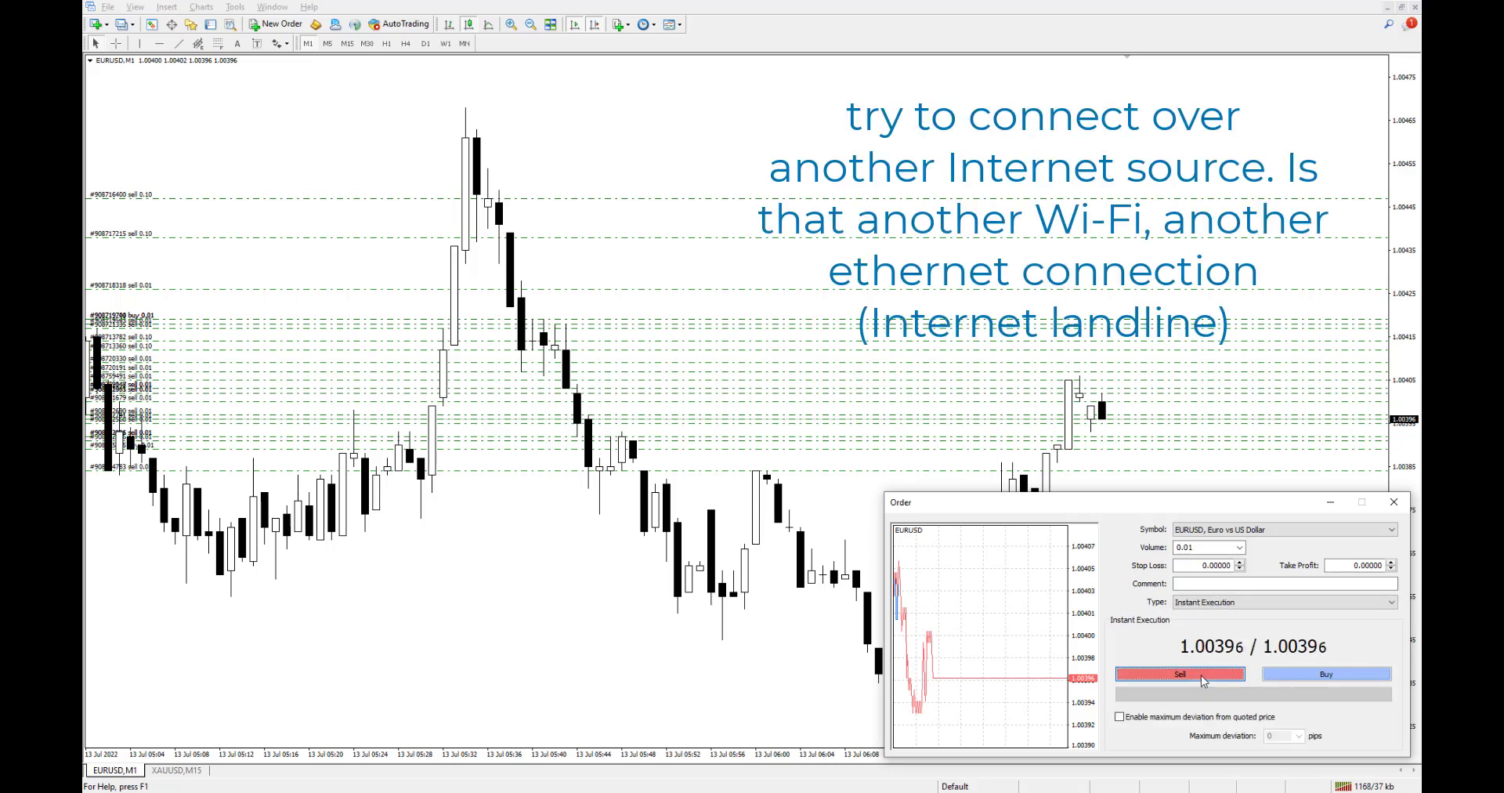
{"action": "left_click", "coordinate": [1207, 706]}
{"action": "left_click", "coordinate": [1203, 675]}
{"action": "left_click", "coordinate": [1200, 704]}
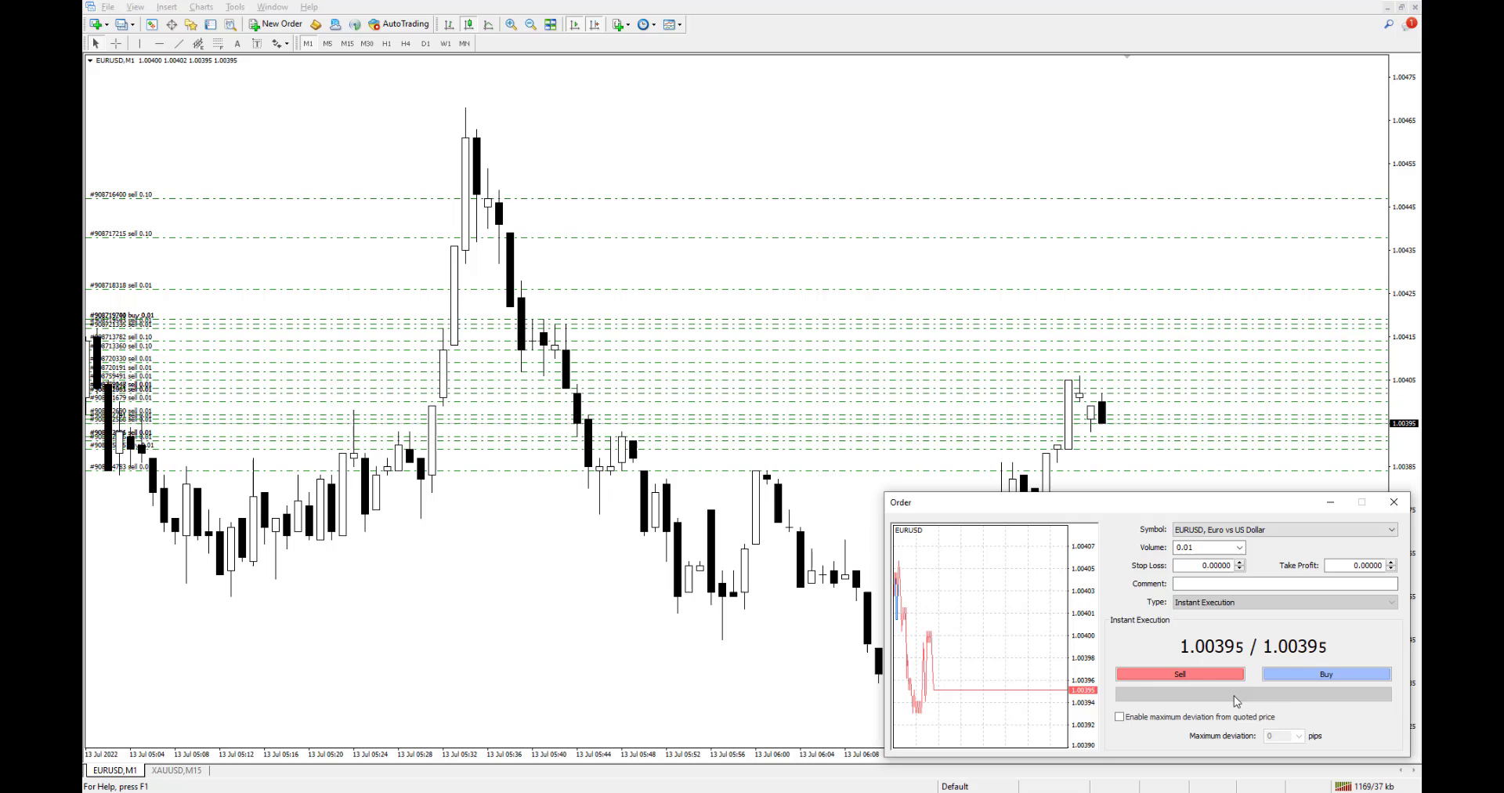
{"action": "left_click", "coordinate": [1203, 675]}
{"action": "left_click", "coordinate": [1202, 706]}
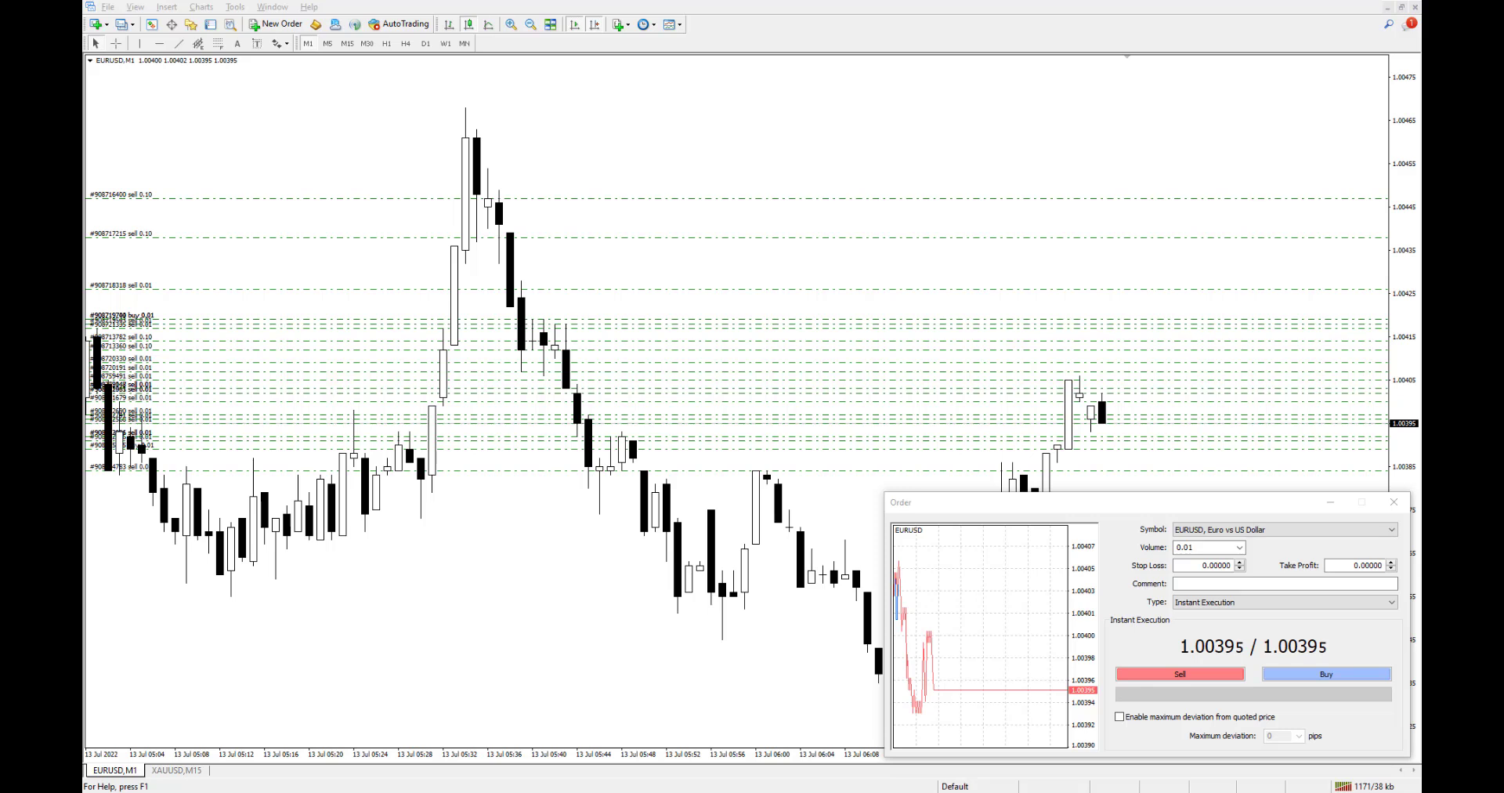
Step: Send seven EURUSD sell attempts, dismissing the No connection message after each
{"action": "left_click", "coordinate": [1221, 677]}
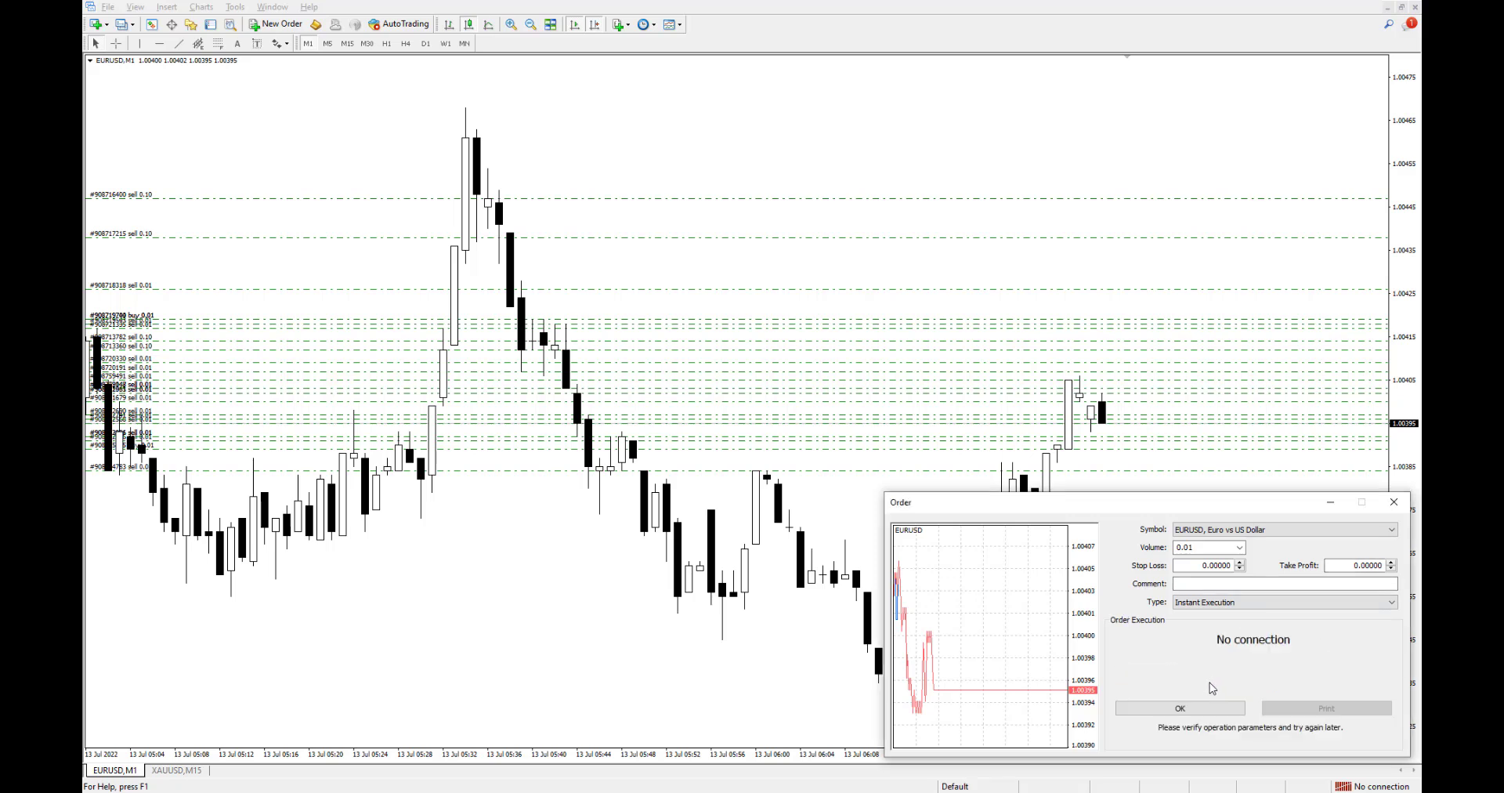
{"action": "left_click", "coordinate": [1212, 709]}
{"action": "left_click", "coordinate": [1208, 675]}
{"action": "left_click", "coordinate": [1198, 708]}
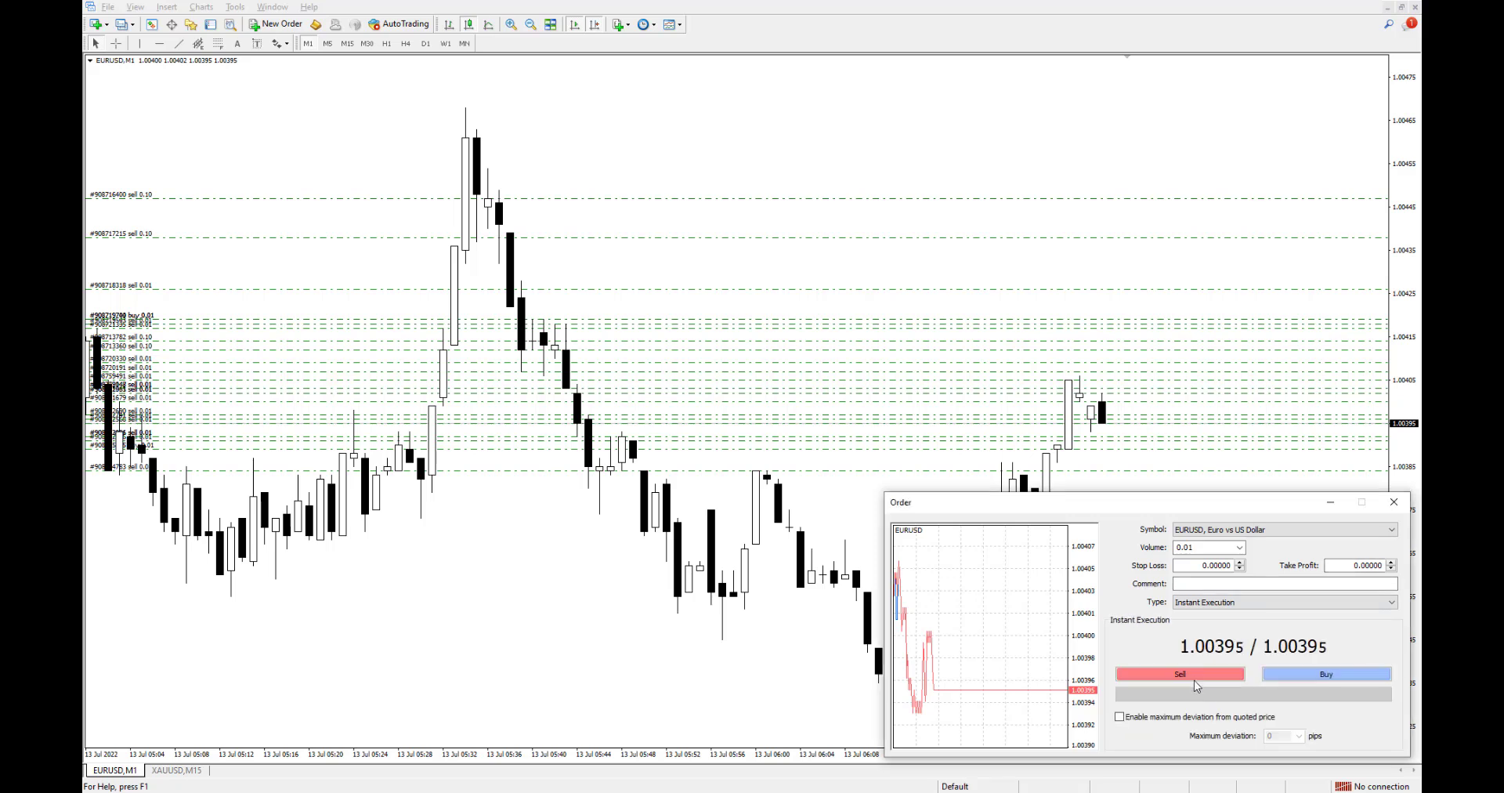
{"action": "left_click", "coordinate": [1194, 675]}
{"action": "left_click", "coordinate": [1191, 708]}
{"action": "left_click", "coordinate": [1182, 675]}
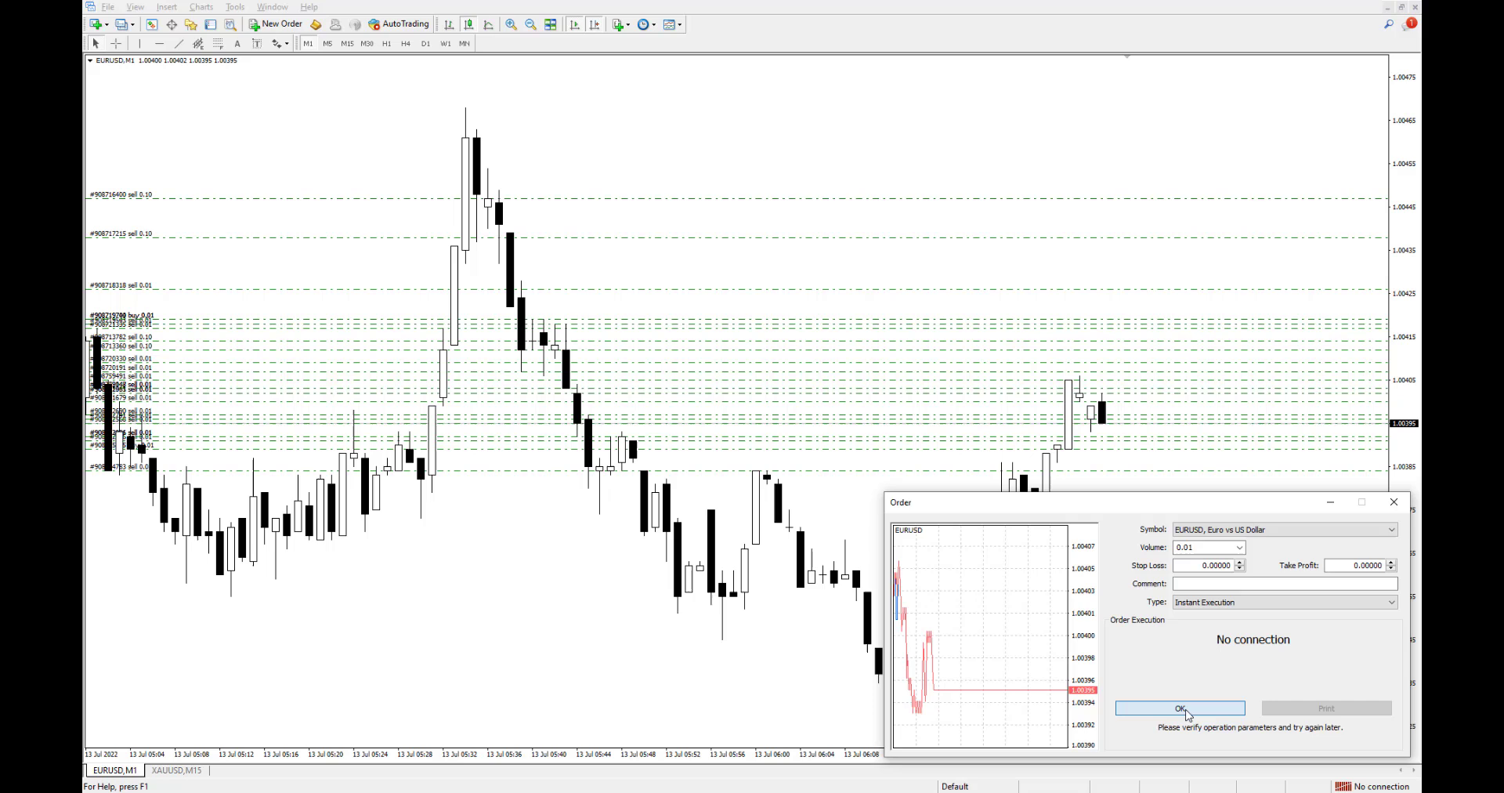
{"action": "left_click", "coordinate": [1186, 708]}
{"action": "left_click", "coordinate": [1185, 675]}
{"action": "left_click", "coordinate": [1185, 708]}
{"action": "left_click", "coordinate": [1186, 675]}
{"action": "left_click", "coordinate": [1187, 708]}
{"action": "left_click", "coordinate": [1270, 678]}
{"action": "left_click", "coordinate": [1219, 714]}
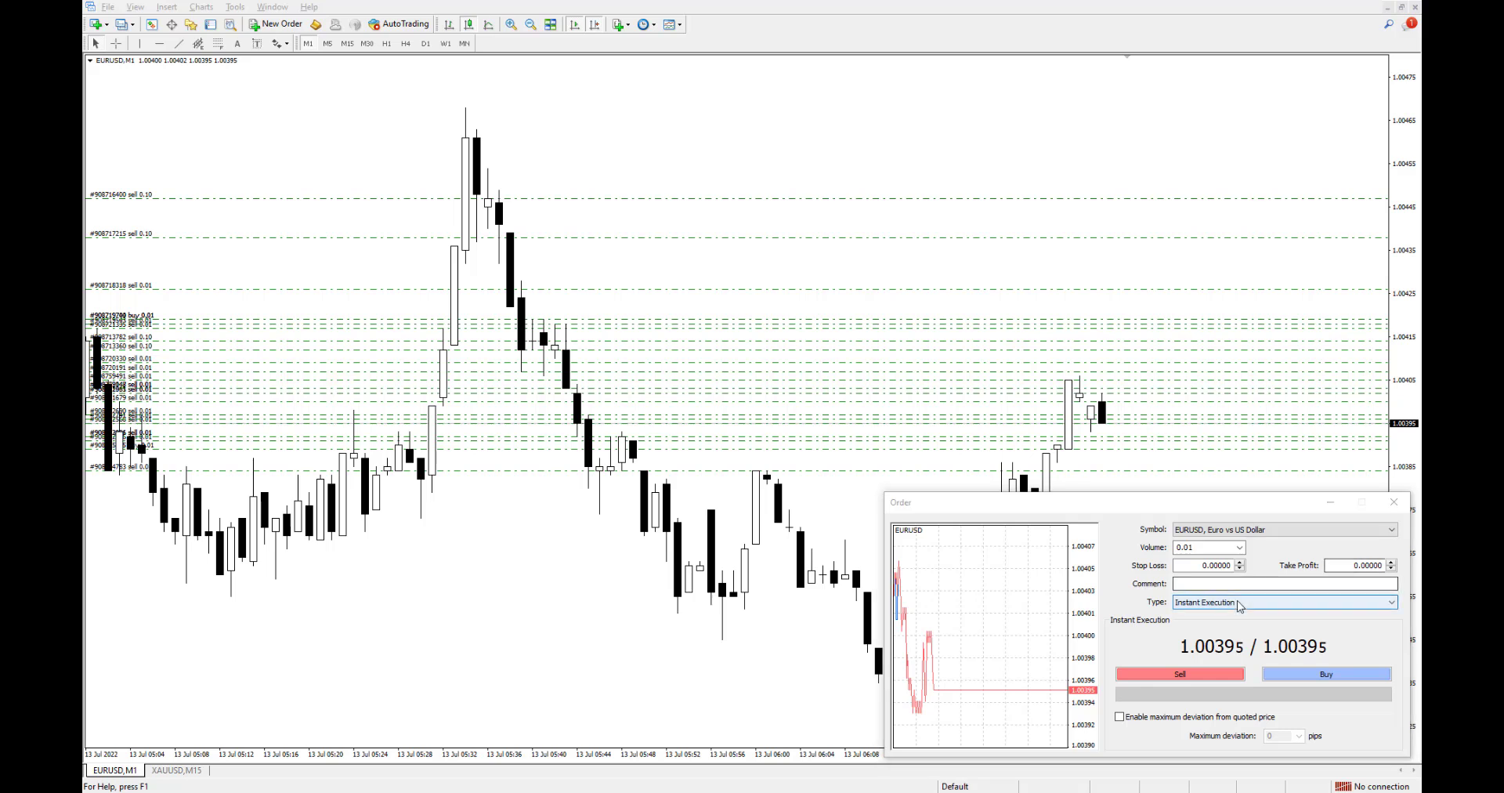
Step: Retry the EURUSD sell four more times, each again returning No connection
{"action": "left_click", "coordinate": [1198, 673]}
{"action": "left_click", "coordinate": [1185, 708]}
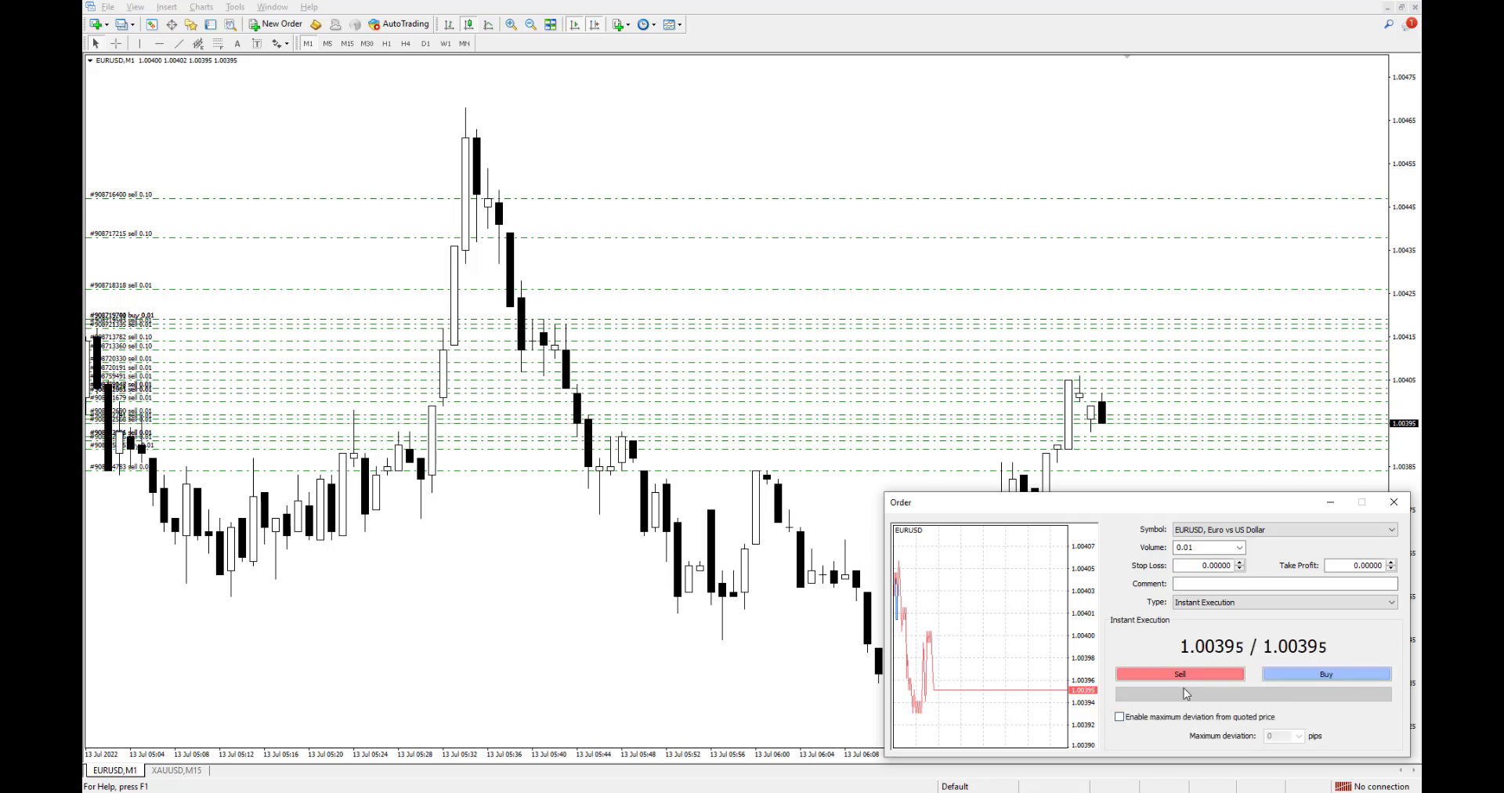
{"action": "left_click", "coordinate": [1183, 678]}
{"action": "left_click", "coordinate": [1179, 707]}
{"action": "left_click", "coordinate": [1176, 678]}
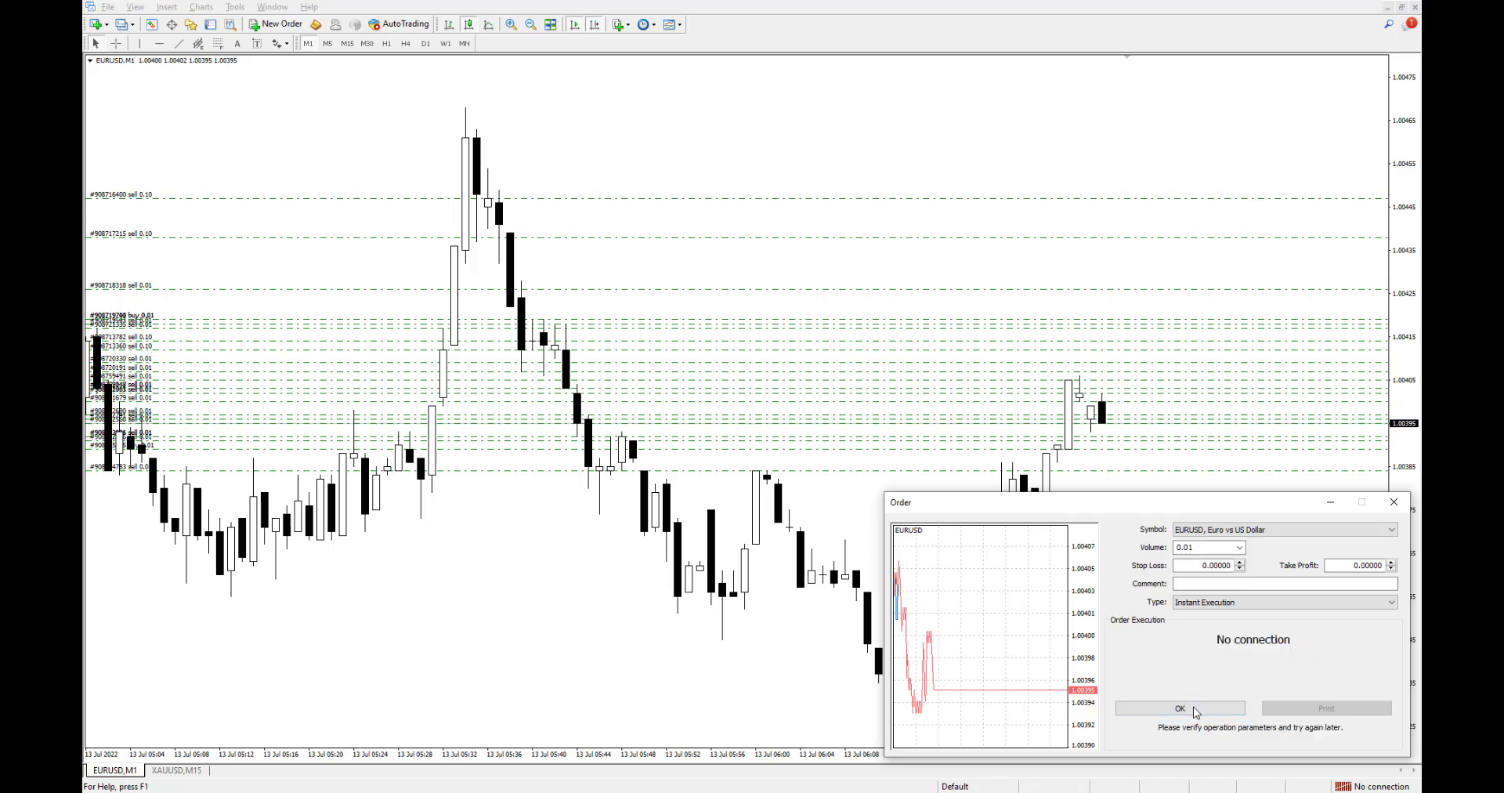
{"action": "left_click", "coordinate": [1194, 708]}
{"action": "left_click", "coordinate": [1182, 675]}
{"action": "left_click", "coordinate": [1185, 707]}
Step: Retry the 0.01 EURUSD sell repeatedly, dismissing each No connection and Common error result
{"action": "left_click", "coordinate": [1183, 675]}
{"action": "left_click", "coordinate": [1184, 707]}
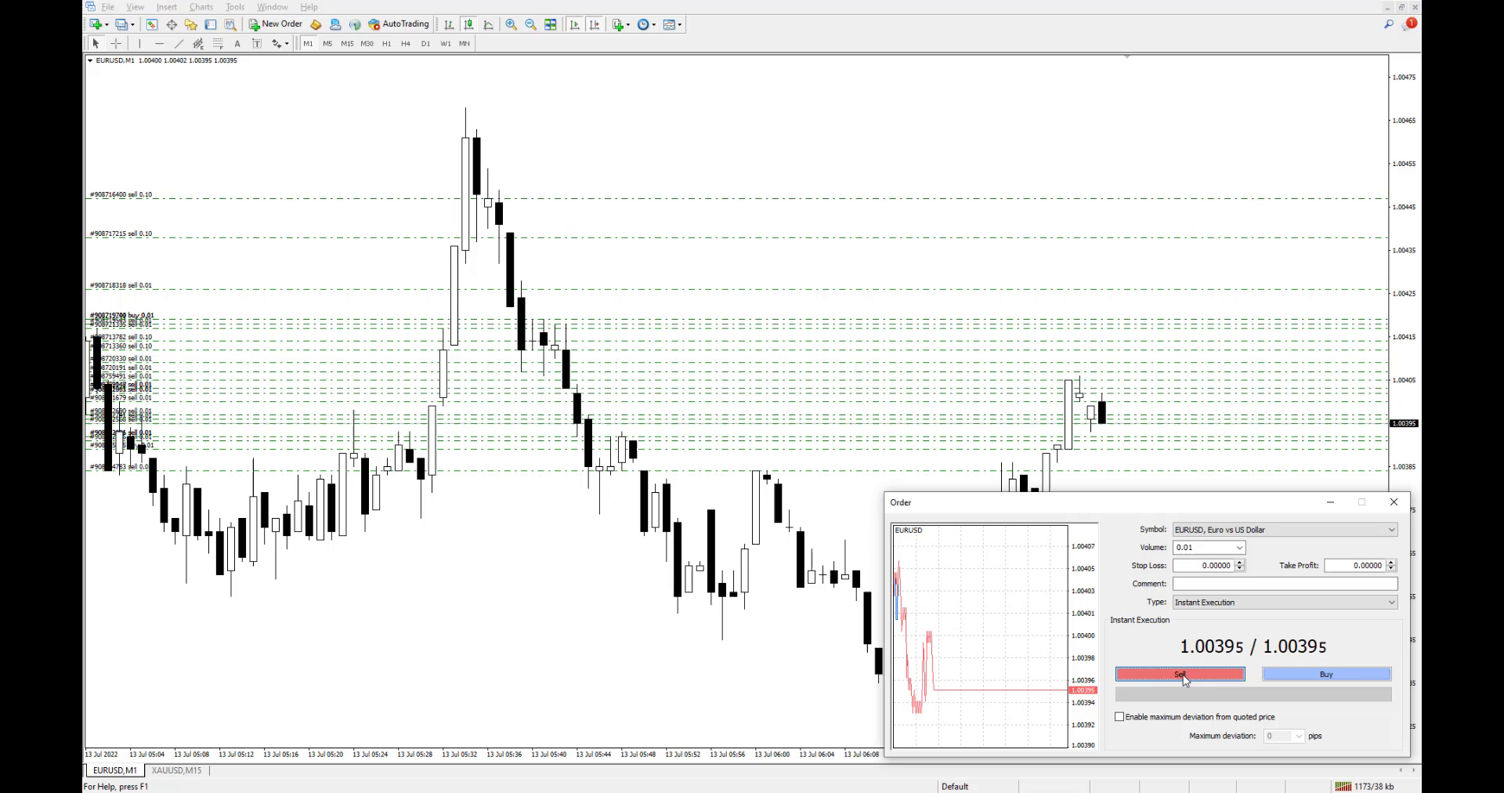
{"action": "left_click", "coordinate": [1184, 676]}
{"action": "left_click", "coordinate": [1184, 708]}
{"action": "left_click", "coordinate": [1186, 675]}
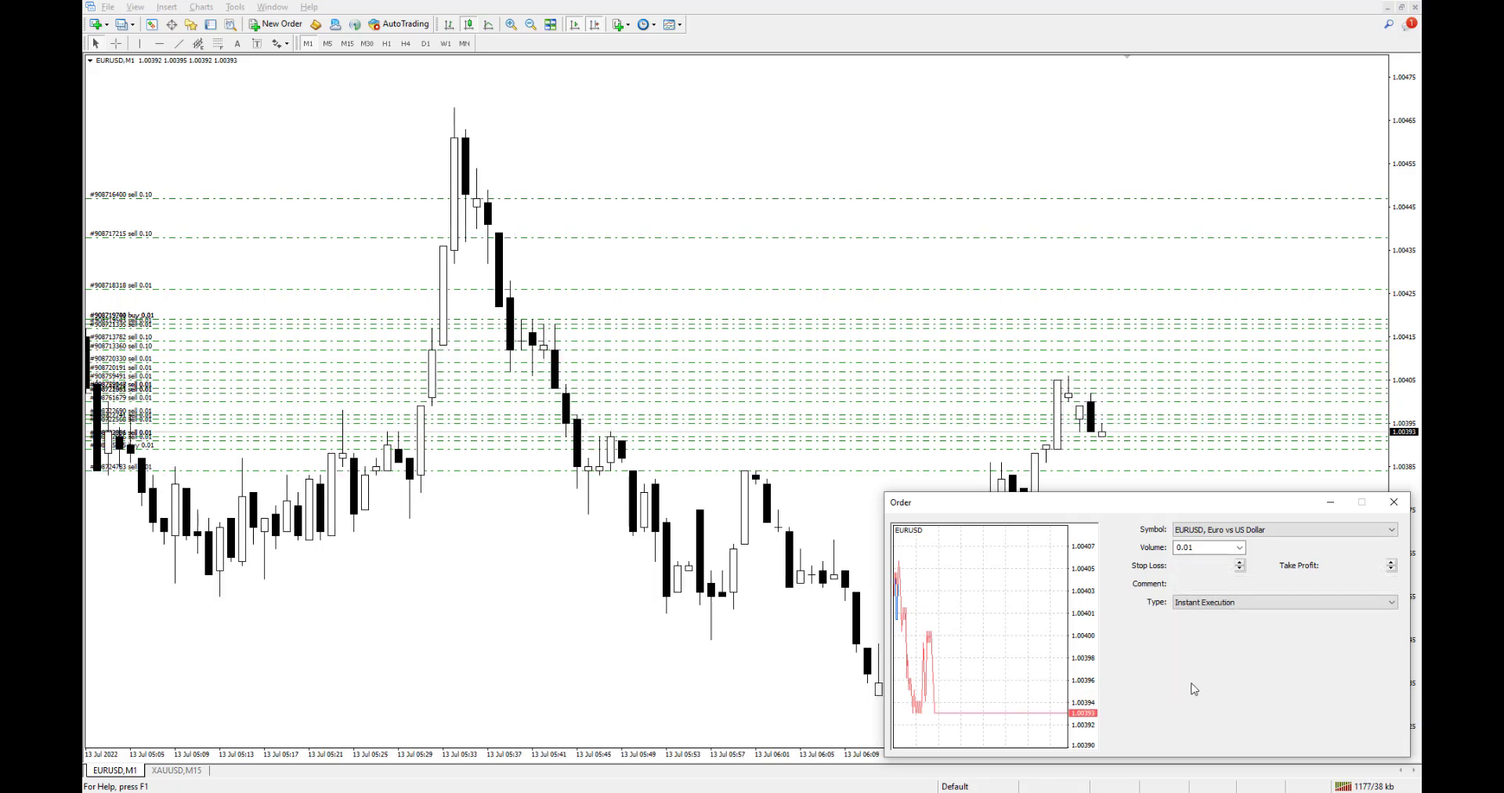
{"action": "left_click", "coordinate": [1185, 675]}
{"action": "left_click", "coordinate": [1185, 708]}
{"action": "left_click", "coordinate": [1185, 675]}
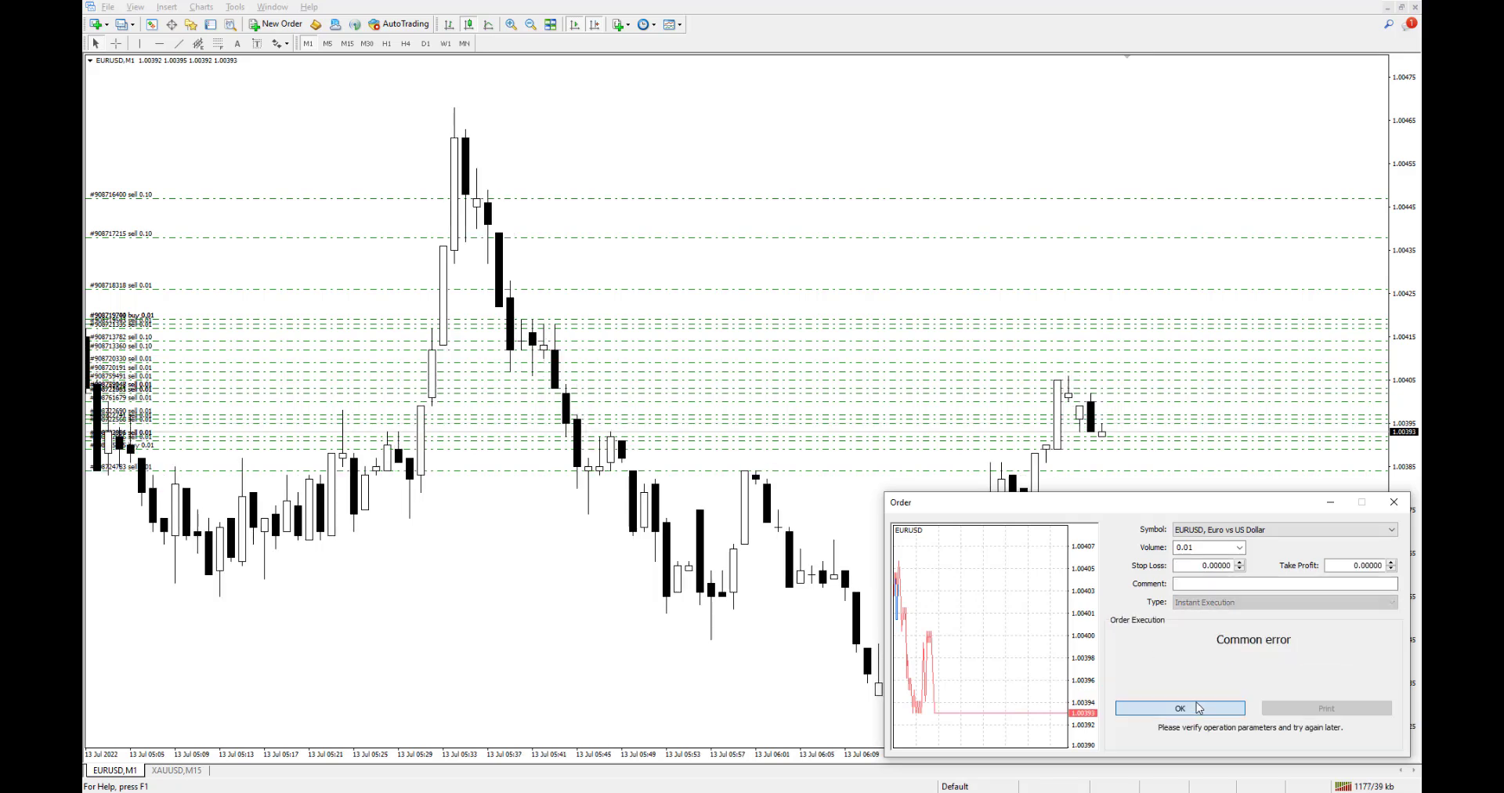
{"action": "left_click", "coordinate": [1184, 707]}
{"action": "left_click", "coordinate": [1185, 676]}
{"action": "left_click", "coordinate": [1207, 675]}
{"action": "left_click", "coordinate": [1213, 707]}
Step: Keep resending the 0.01 EURUSD sell, closing each Common error until the order result completes
{"action": "left_click", "coordinate": [1208, 678]}
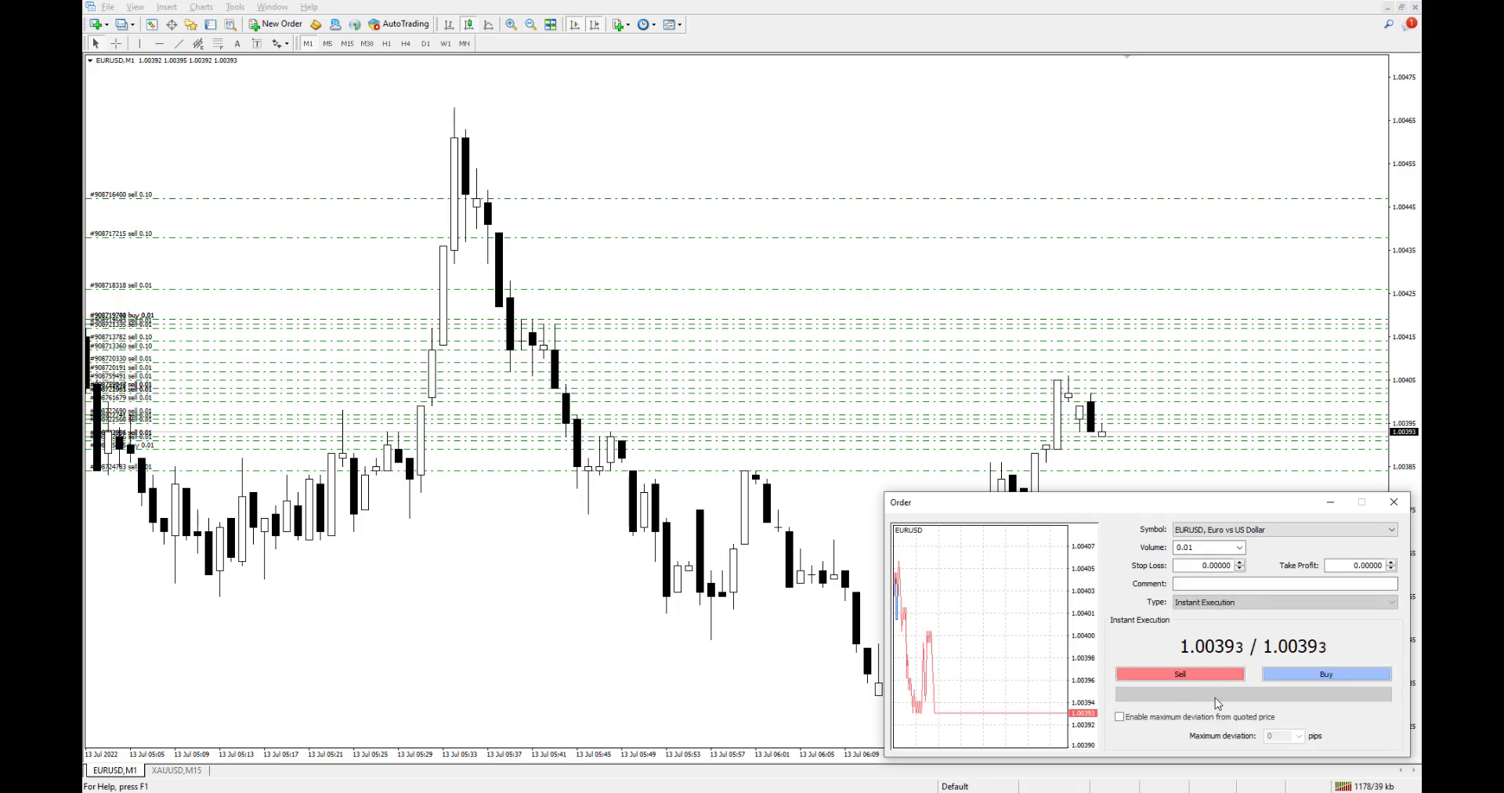
{"action": "left_click", "coordinate": [1215, 677]}
{"action": "left_click", "coordinate": [1214, 707]}
{"action": "left_click", "coordinate": [1214, 677]}
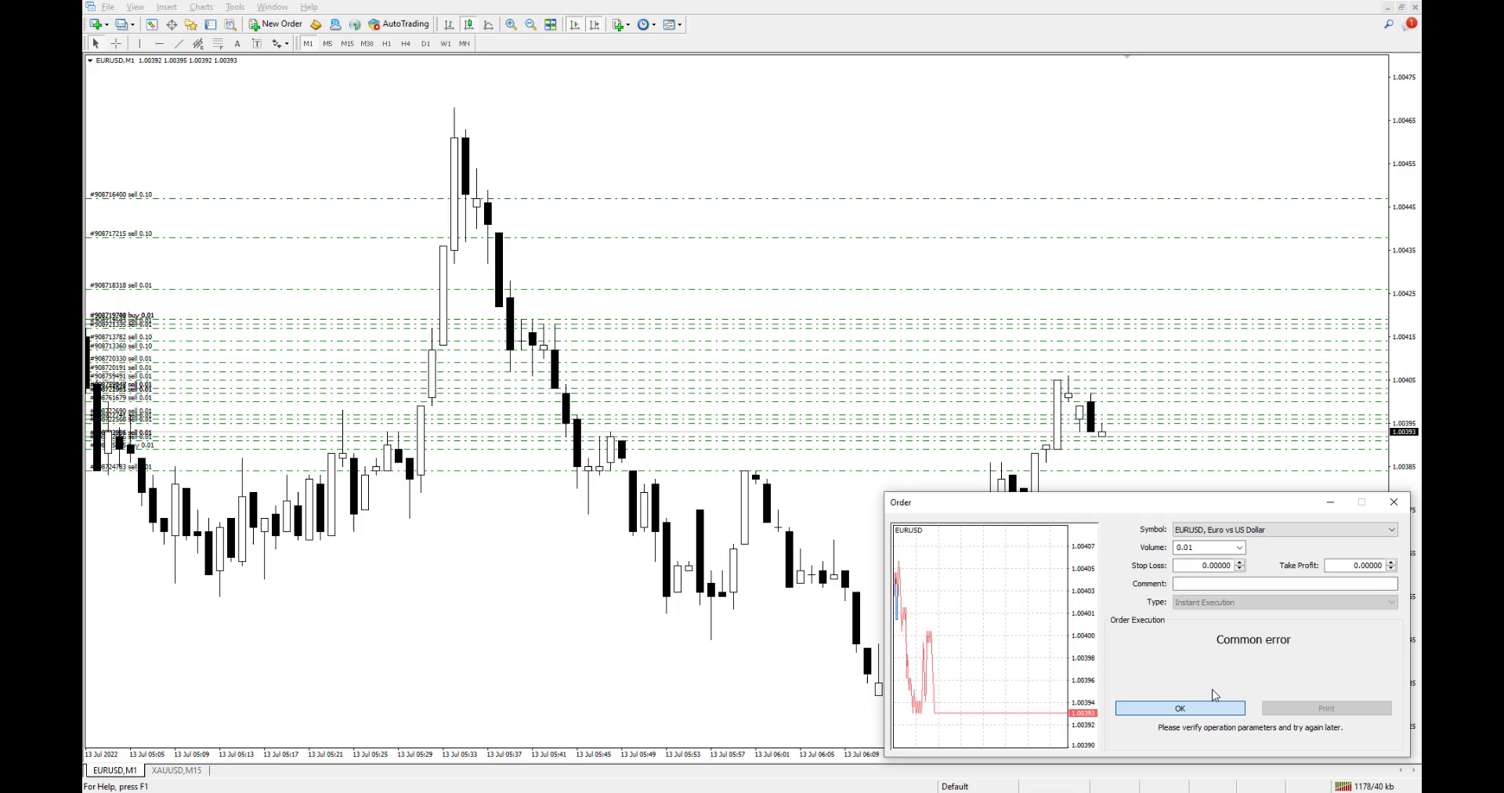
{"action": "left_click", "coordinate": [1215, 708]}
{"action": "left_click", "coordinate": [1214, 675]}
{"action": "left_click", "coordinate": [1199, 708]}
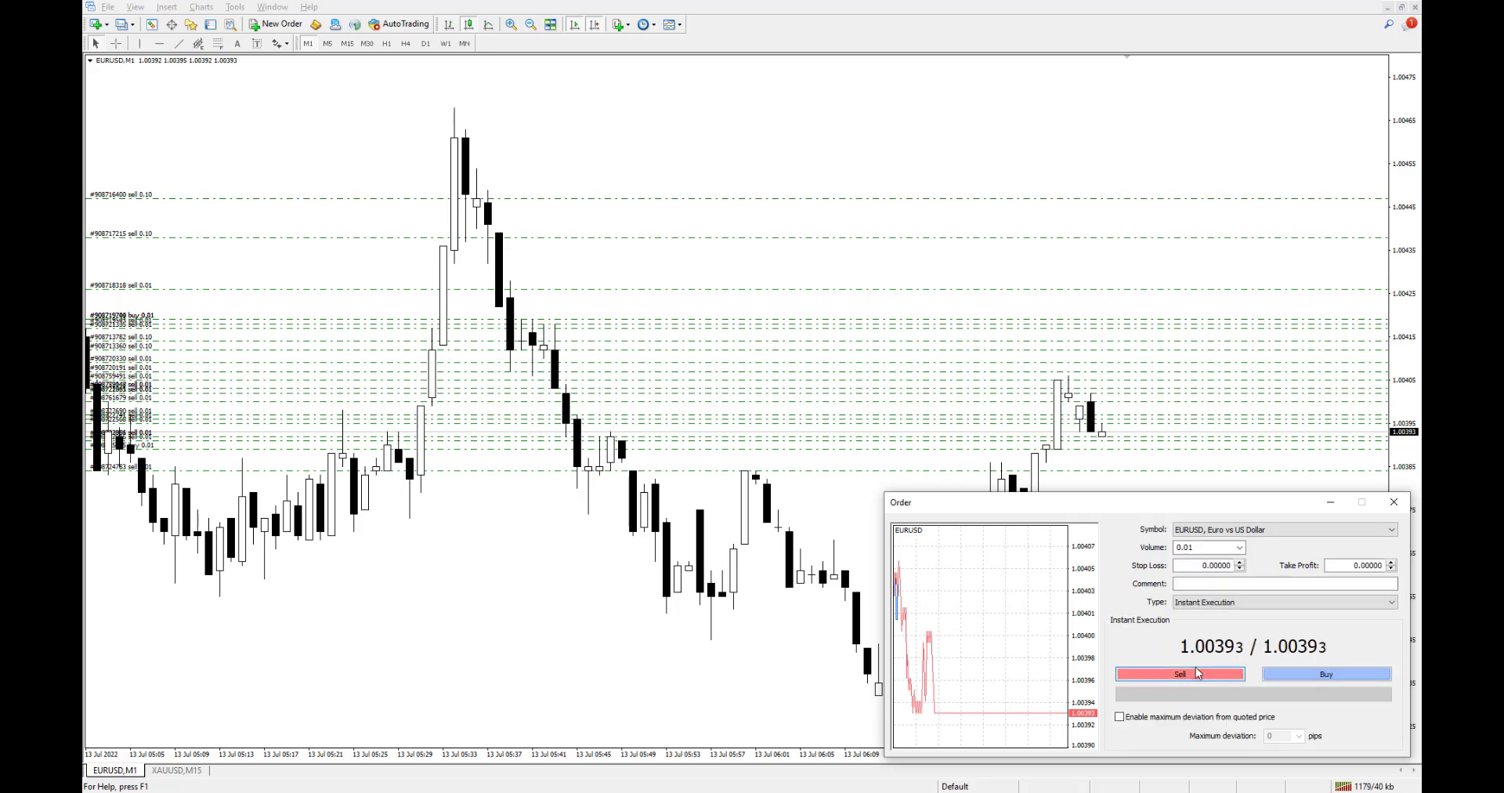
{"action": "left_click", "coordinate": [1197, 672]}
{"action": "left_click", "coordinate": [1210, 708]}
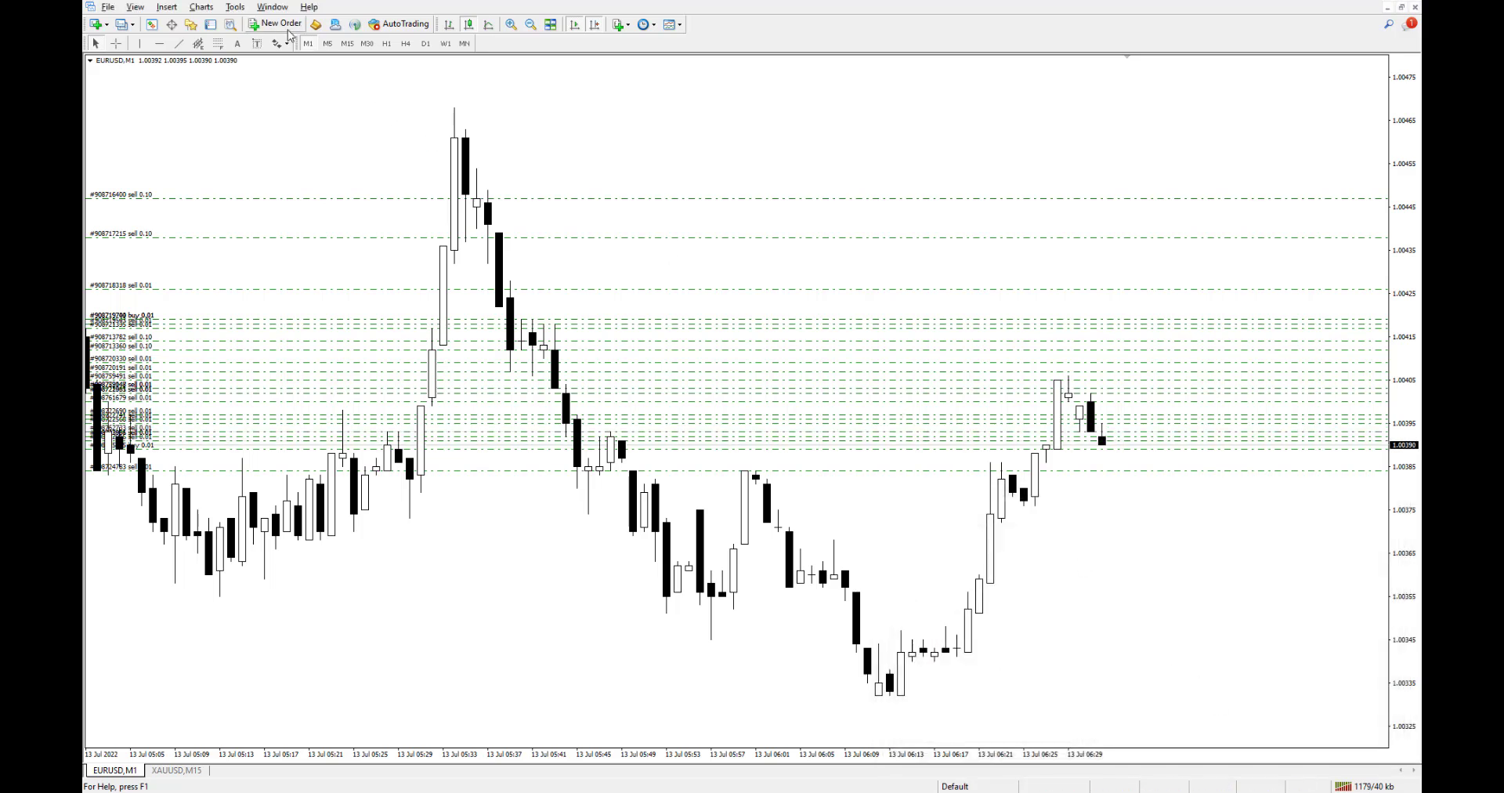
Step: Start a new EURUSD order and retry the sell through a string of Common error results
{"action": "left_click", "coordinate": [289, 30]}
{"action": "left_click", "coordinate": [1196, 672]}
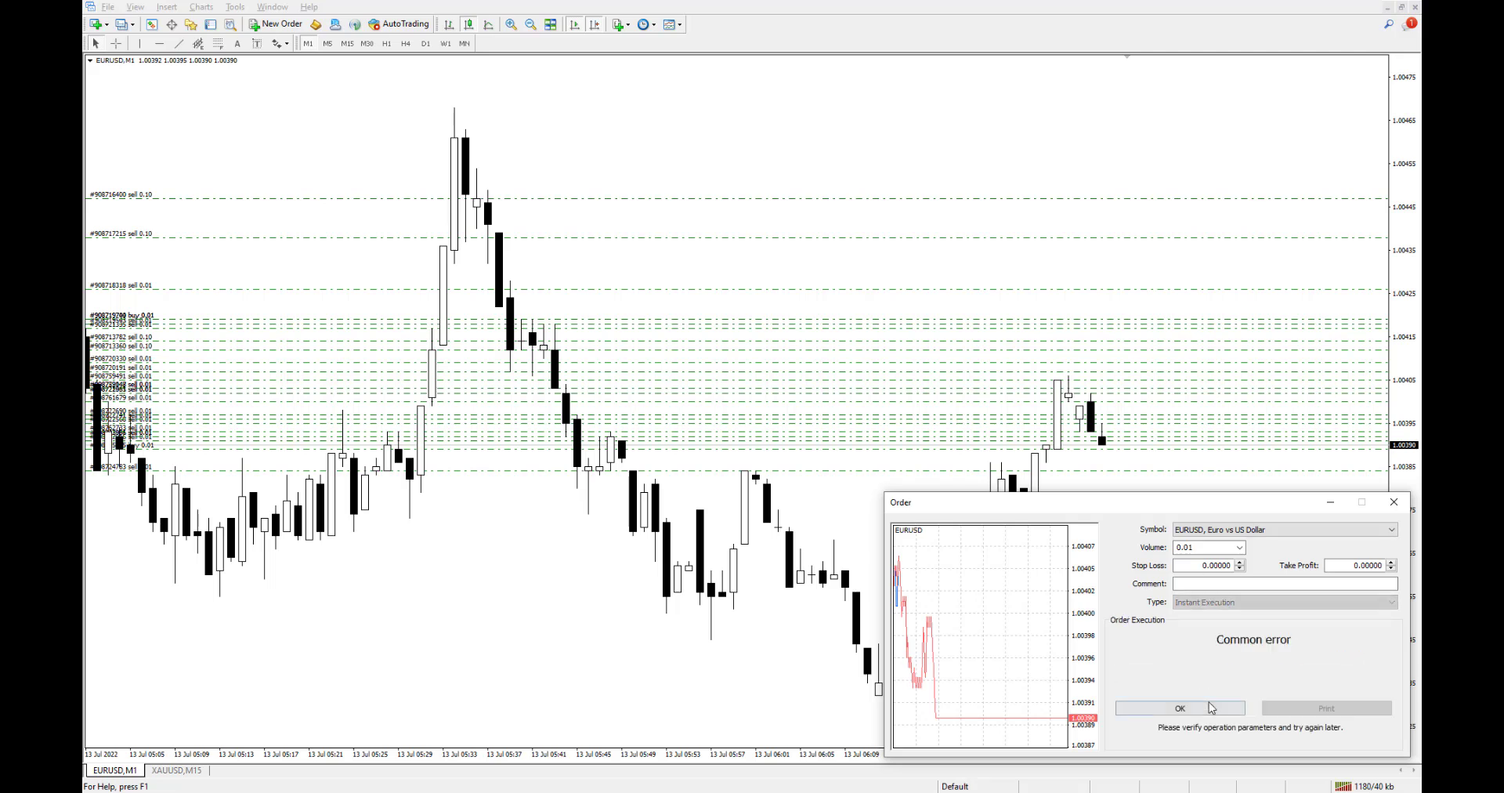
{"action": "left_click", "coordinate": [1210, 707]}
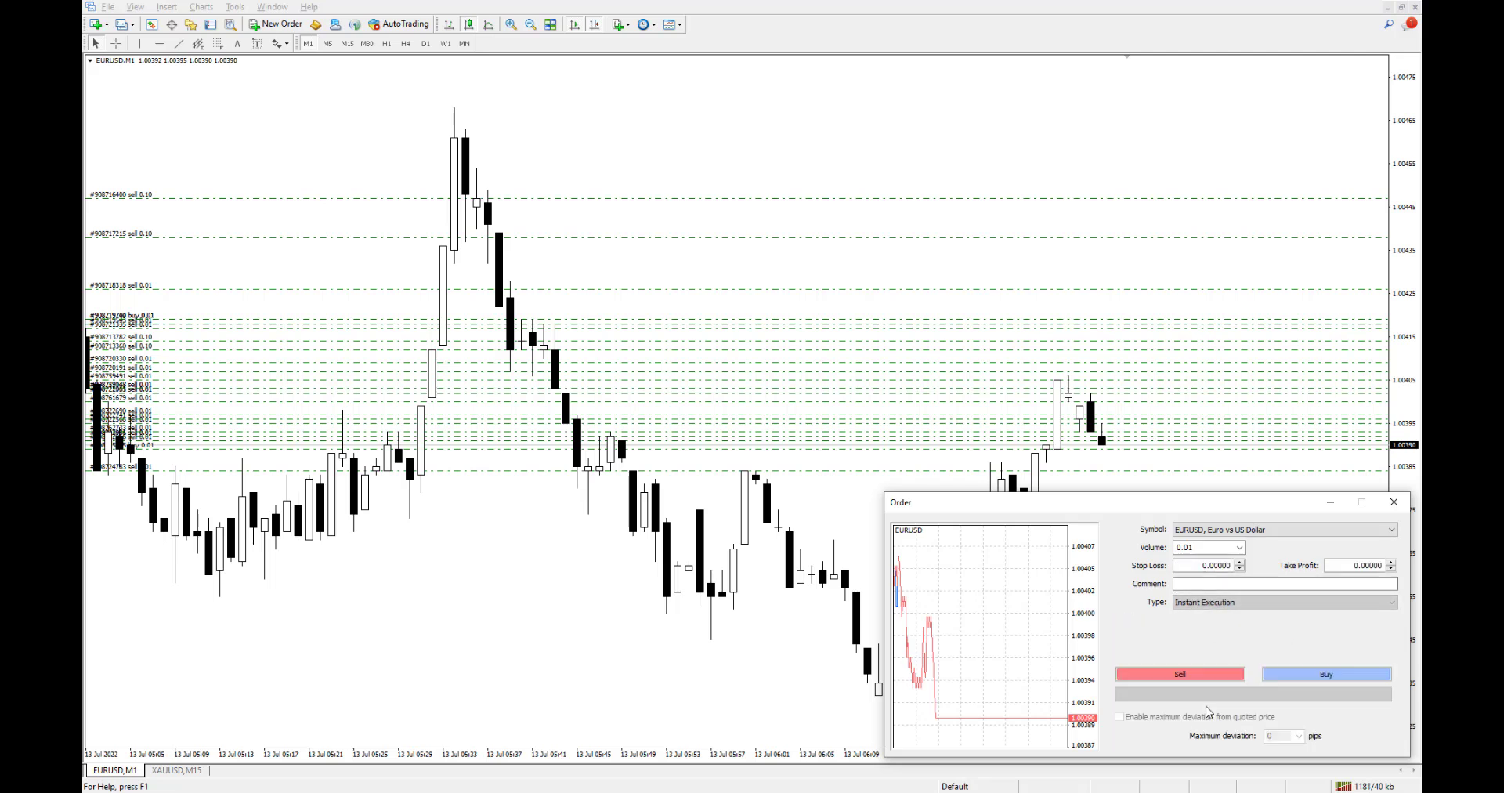
{"action": "left_click", "coordinate": [1198, 673]}
{"action": "left_click", "coordinate": [1210, 707]}
{"action": "left_click", "coordinate": [1215, 674]}
{"action": "left_click", "coordinate": [1210, 707]}
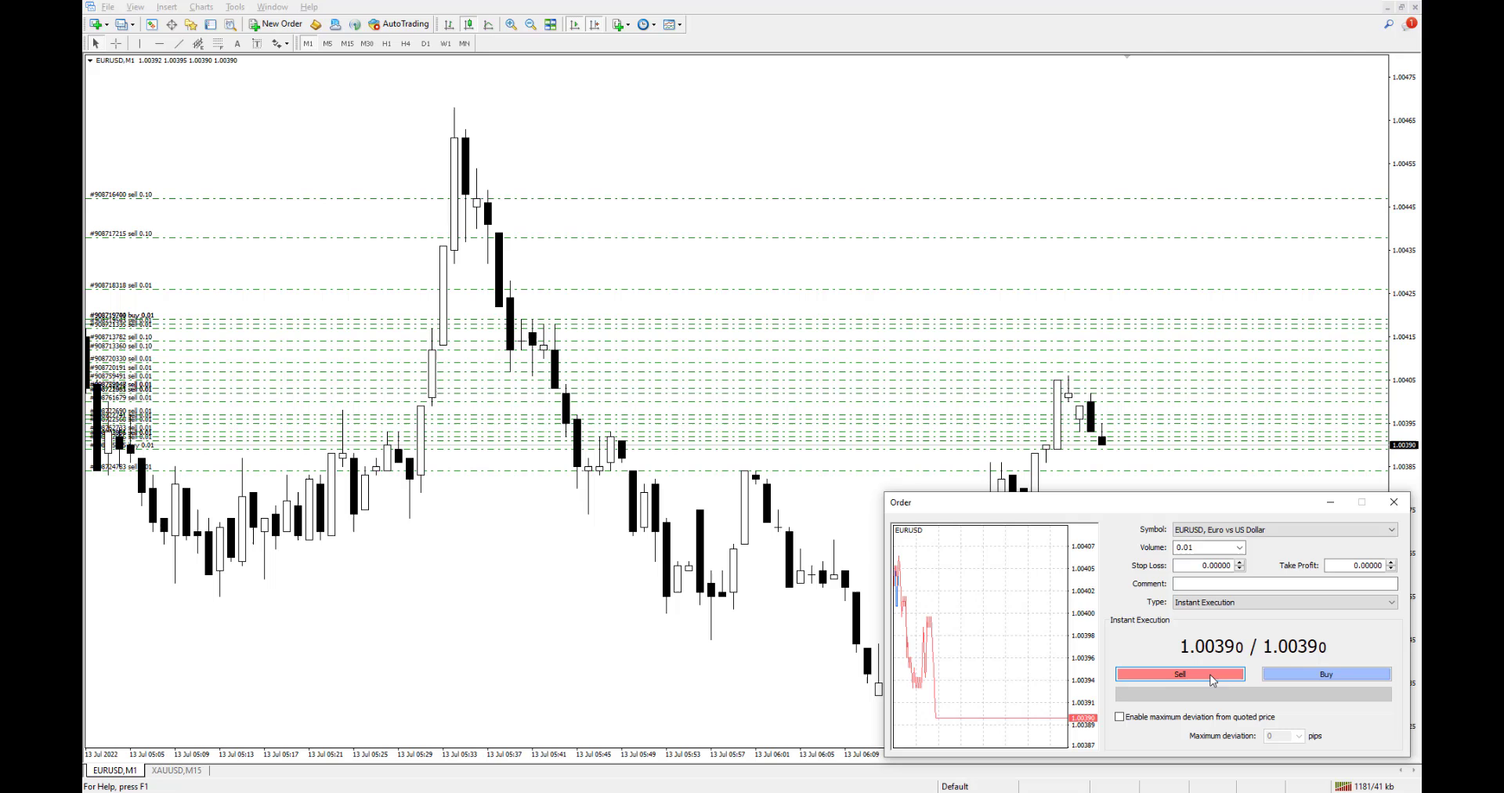
{"action": "left_click", "coordinate": [1212, 673]}
{"action": "left_click", "coordinate": [1211, 705]}
{"action": "left_click", "coordinate": [1206, 673]}
{"action": "left_click", "coordinate": [1210, 705]}
{"action": "left_click", "coordinate": [1206, 674]}
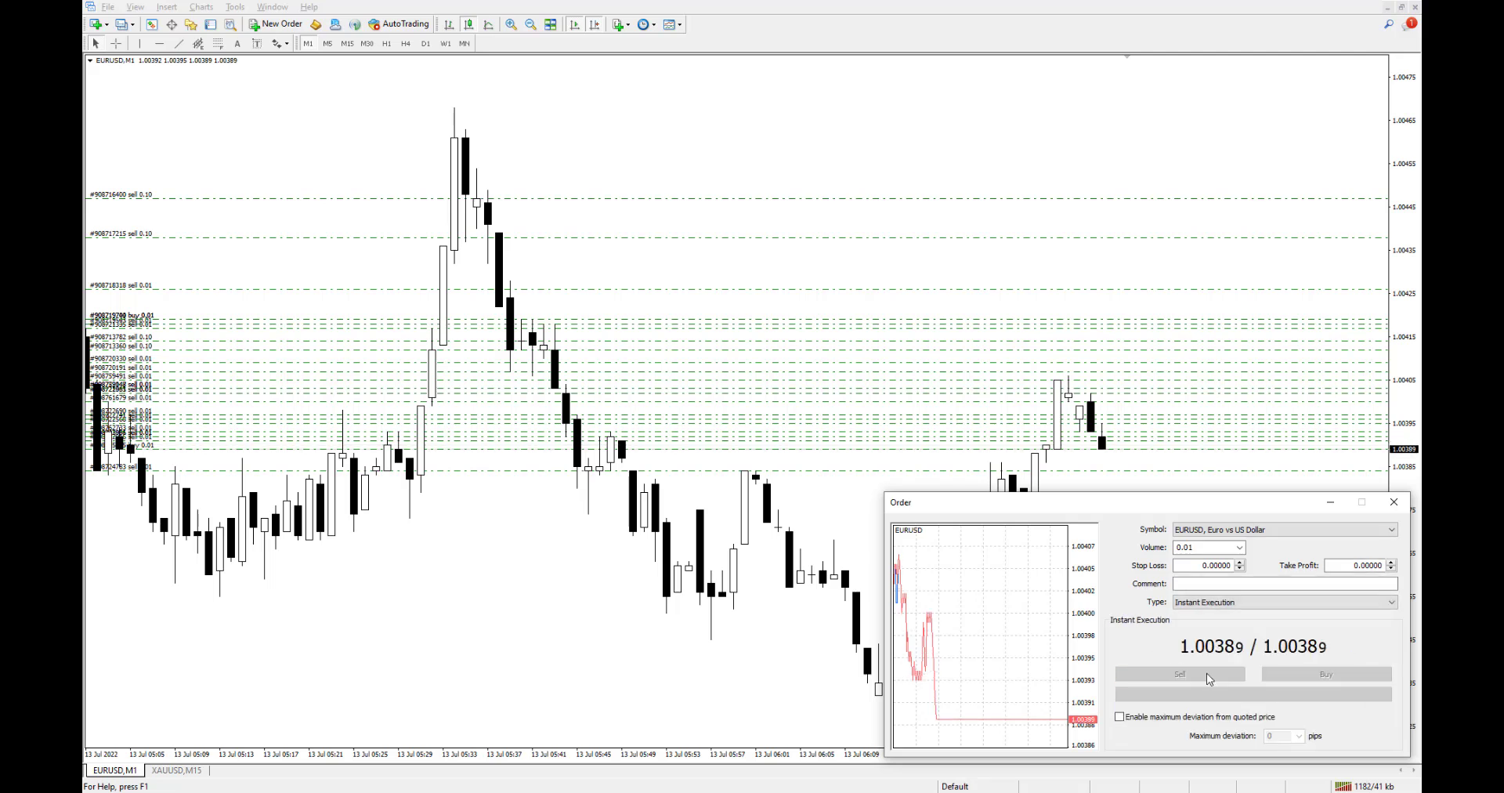
{"action": "left_click", "coordinate": [1214, 707]}
{"action": "left_click", "coordinate": [1214, 673]}
{"action": "left_click", "coordinate": [1214, 707]}
{"action": "left_click", "coordinate": [1214, 674]}
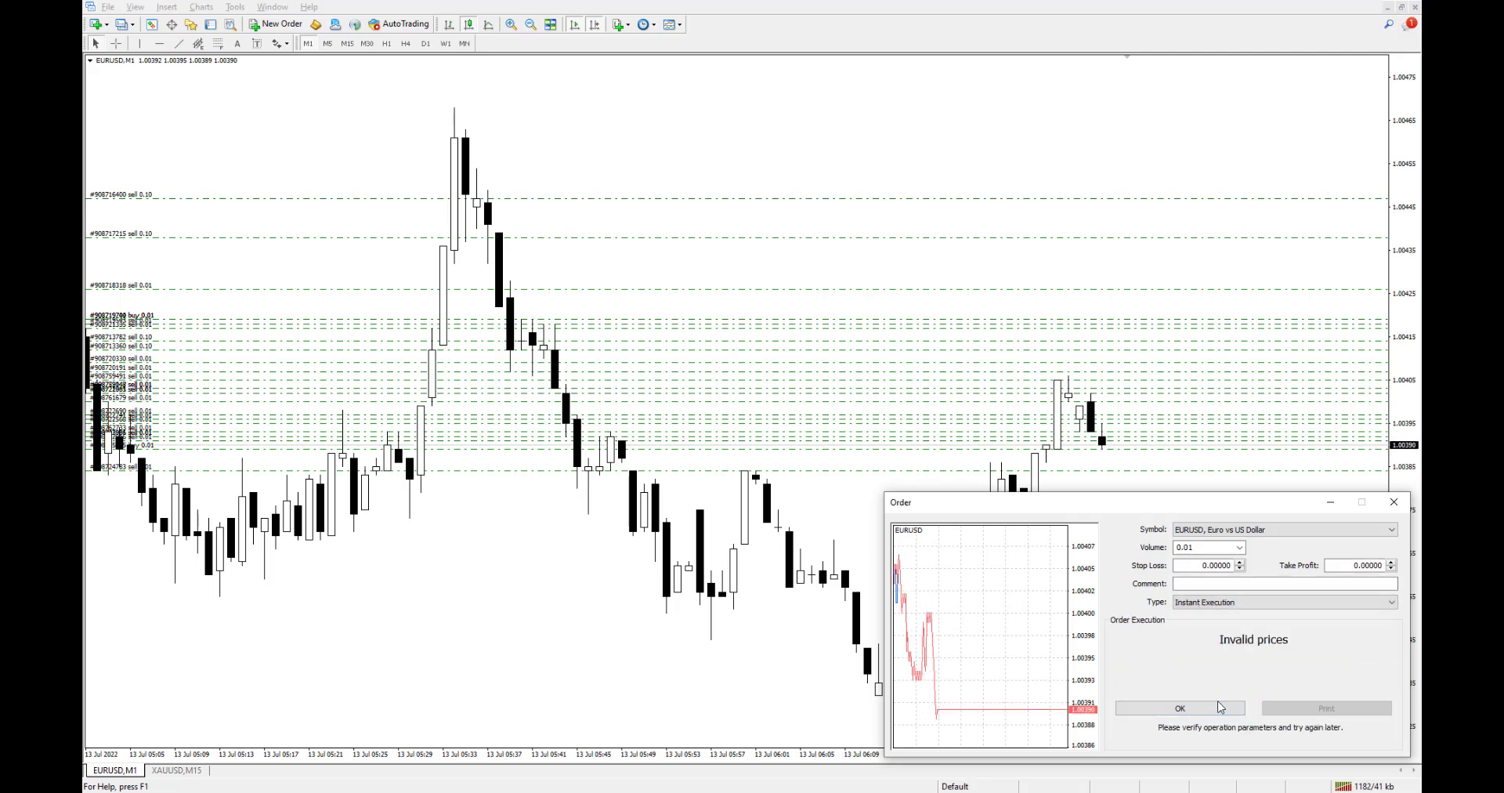
Step: Dismiss the Invalid prices result and keep retrying the sell past further Common errors
{"action": "left_click", "coordinate": [1220, 707]}
{"action": "left_click", "coordinate": [1226, 674]}
{"action": "left_click", "coordinate": [1228, 705]}
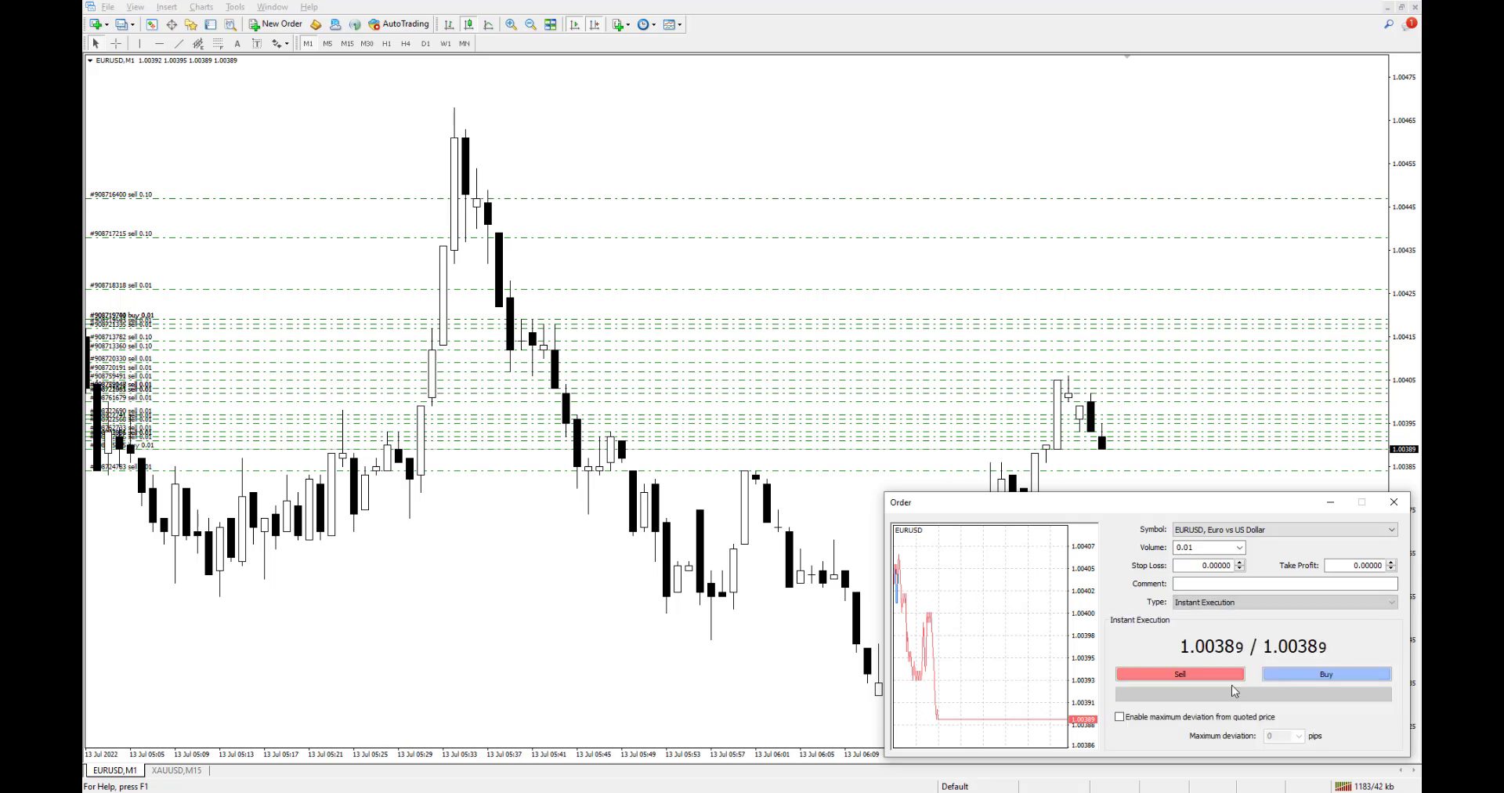
{"action": "left_click", "coordinate": [1228, 673]}
{"action": "left_click", "coordinate": [1225, 707]}
{"action": "left_click", "coordinate": [1226, 676]}
{"action": "left_click", "coordinate": [1222, 707]}
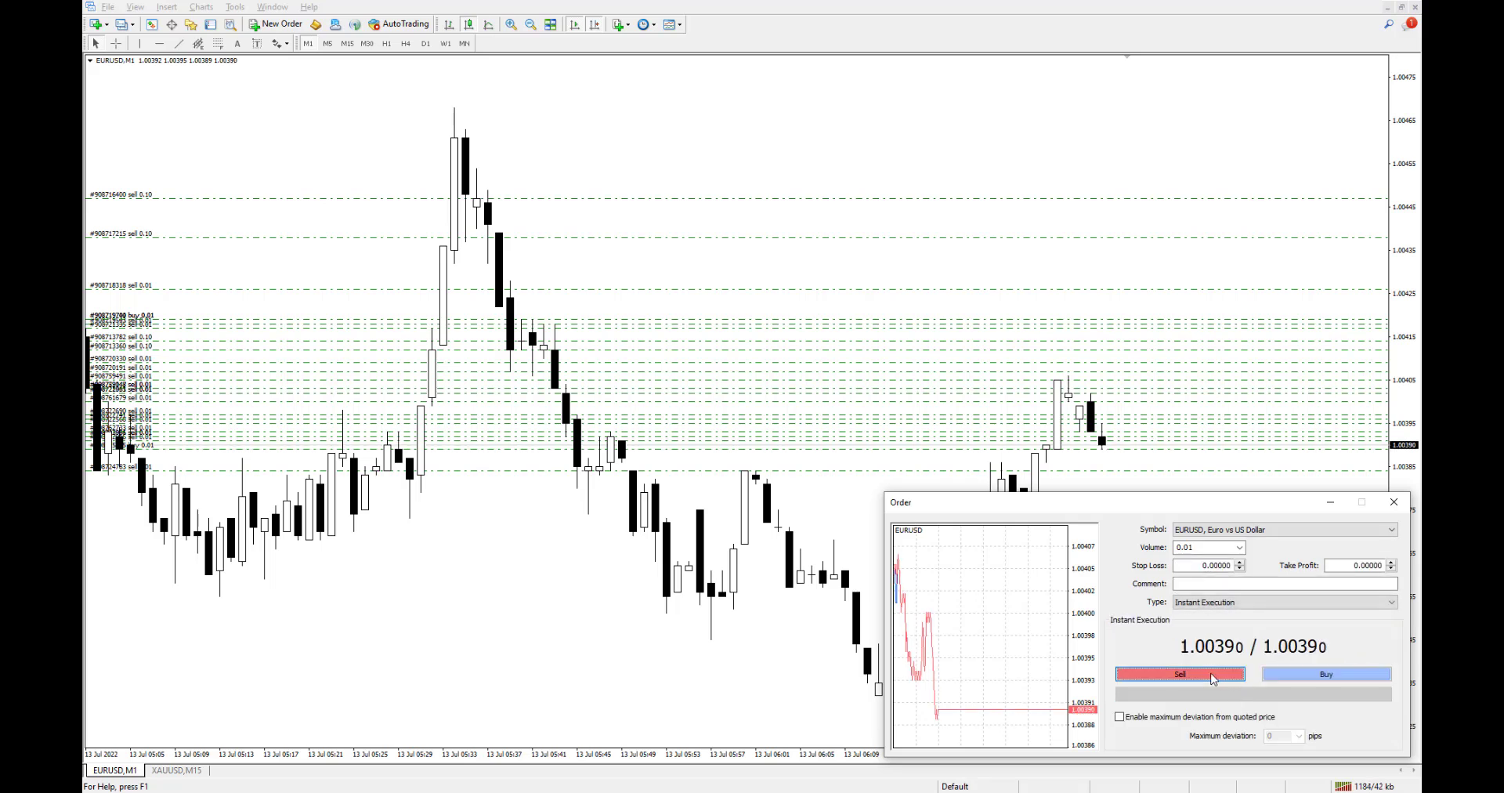
{"action": "left_click", "coordinate": [1213, 675]}
{"action": "left_click", "coordinate": [1214, 707]}
{"action": "left_click", "coordinate": [1217, 675]}
{"action": "left_click", "coordinate": [1219, 707]}
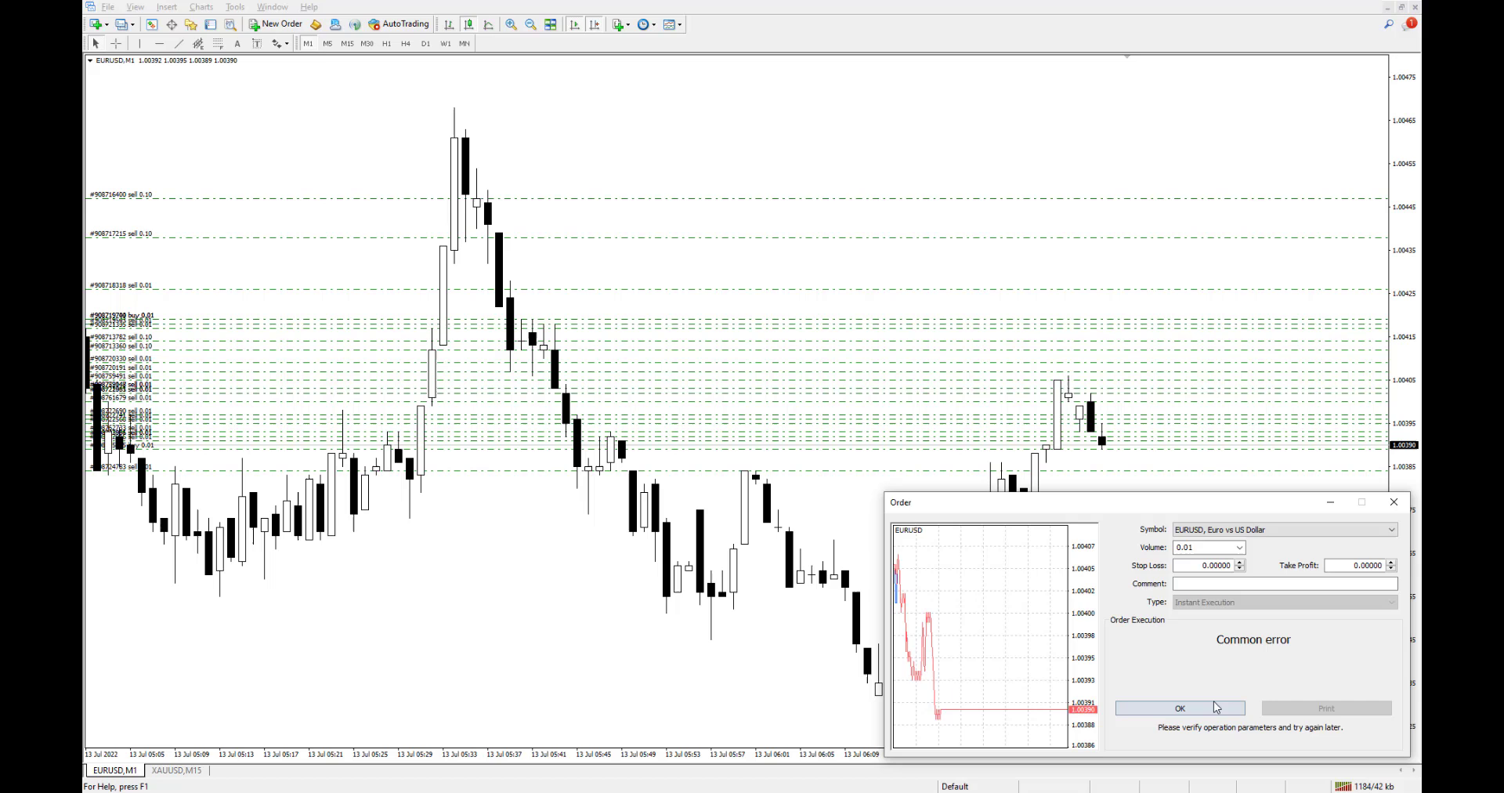
{"action": "left_click", "coordinate": [1216, 708]}
{"action": "left_click", "coordinate": [1219, 677]}
{"action": "left_click", "coordinate": [1219, 706]}
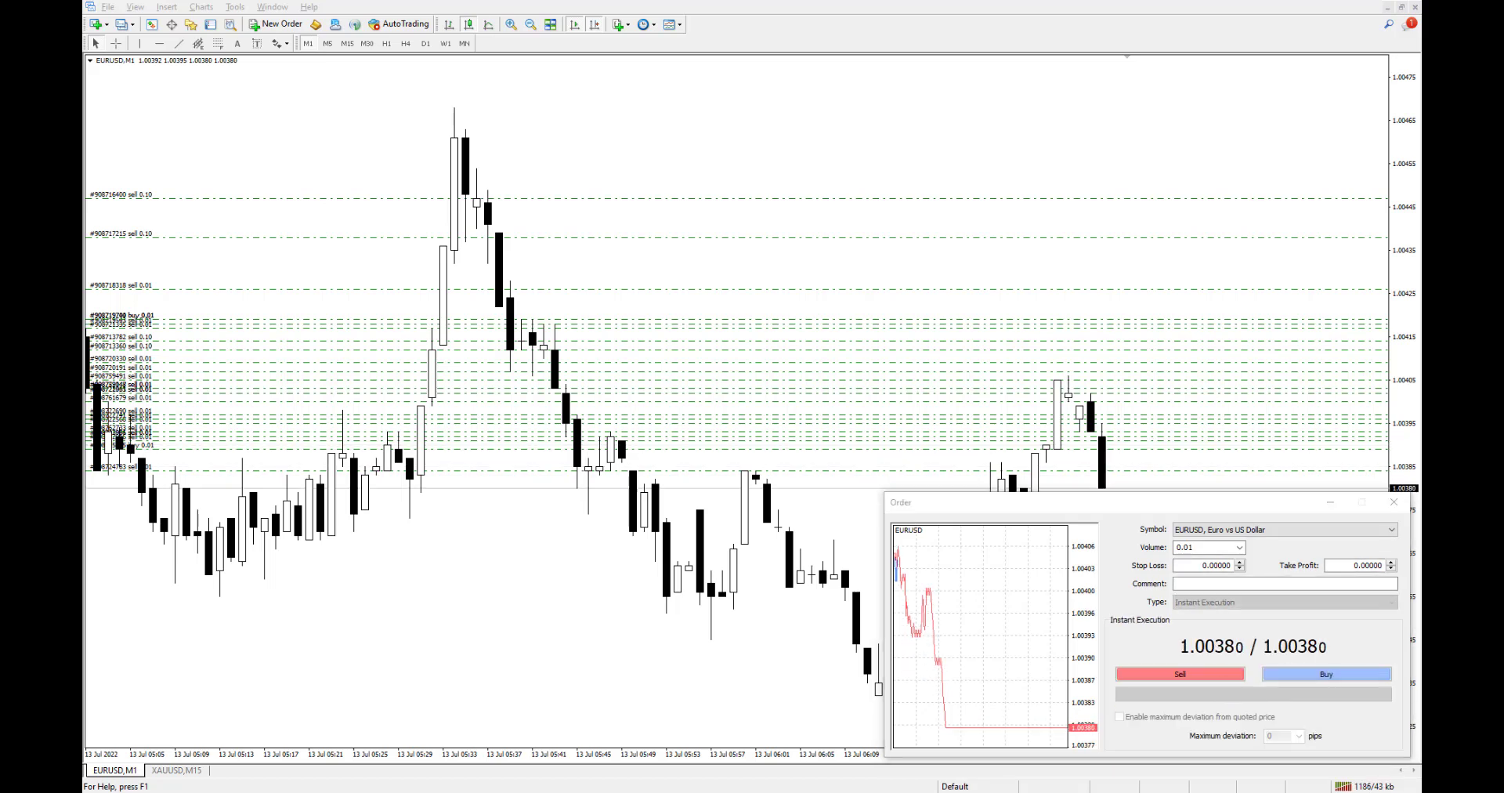
Step: Sell 0.01 EURUSD, accepting requotes at 1.00384 and 1.00381, then retry after the Requote result
{"action": "left_click", "coordinate": [1207, 673]}
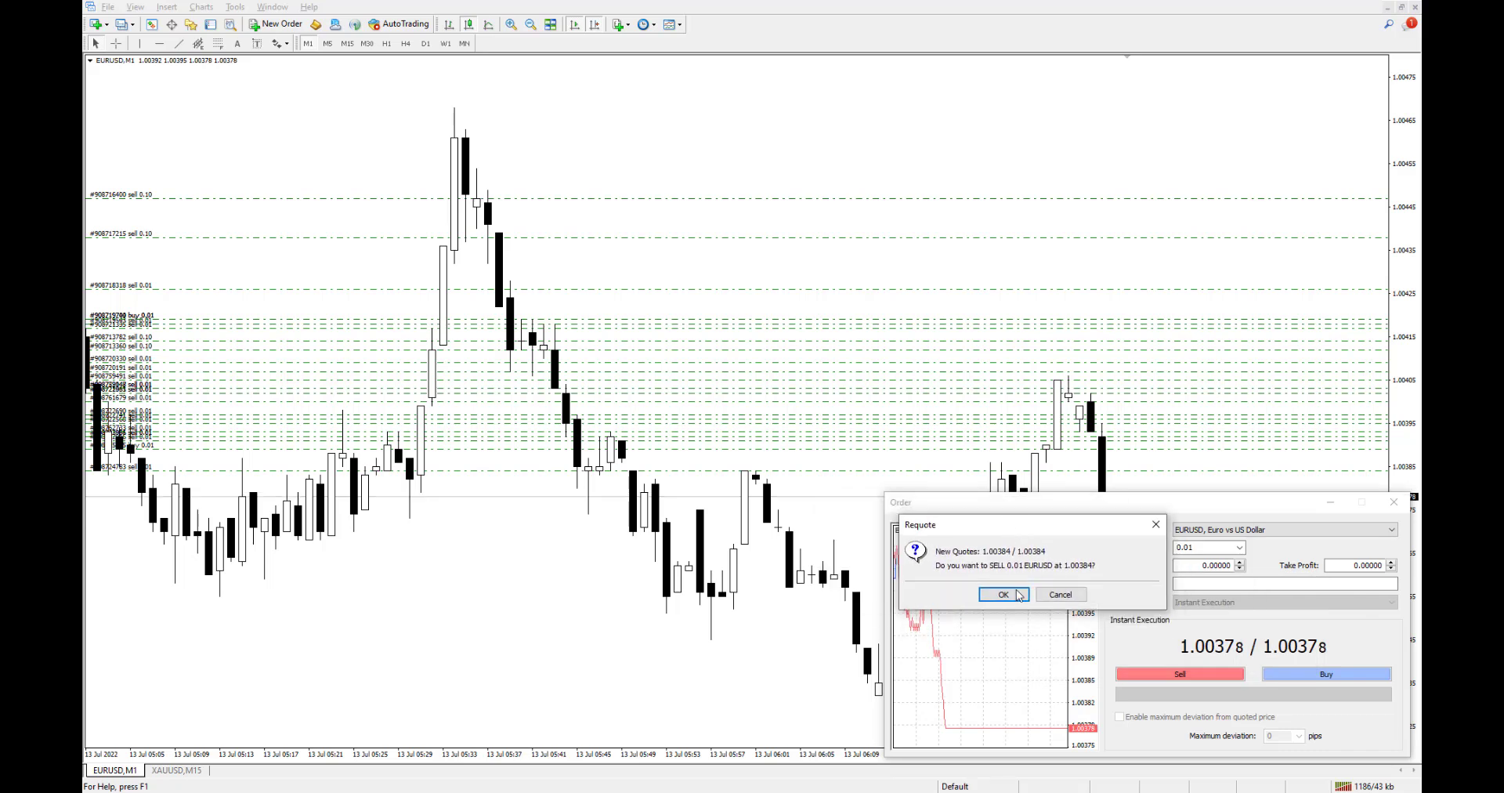
{"action": "left_click", "coordinate": [1019, 595]}
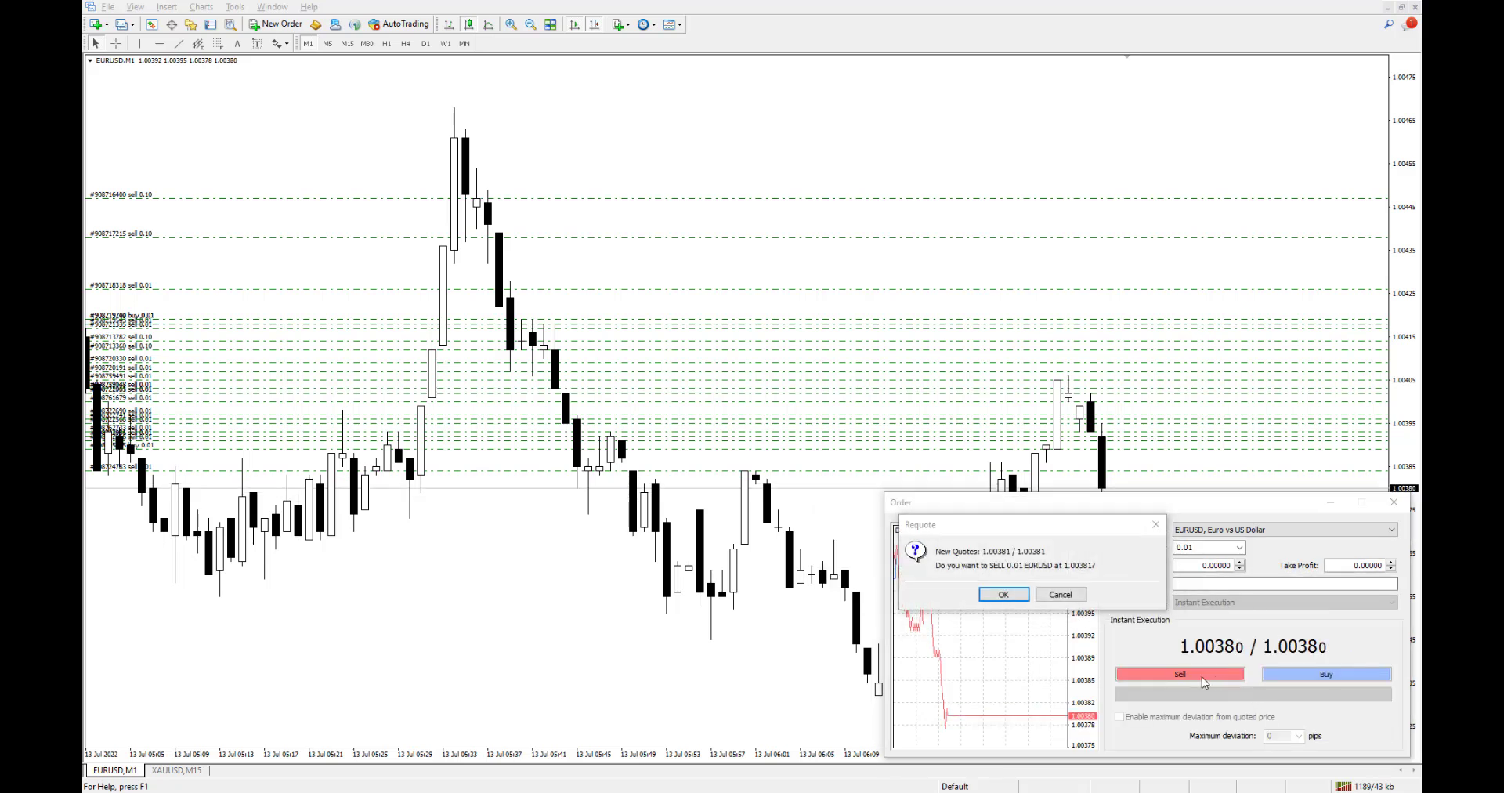
{"action": "left_click", "coordinate": [1003, 593]}
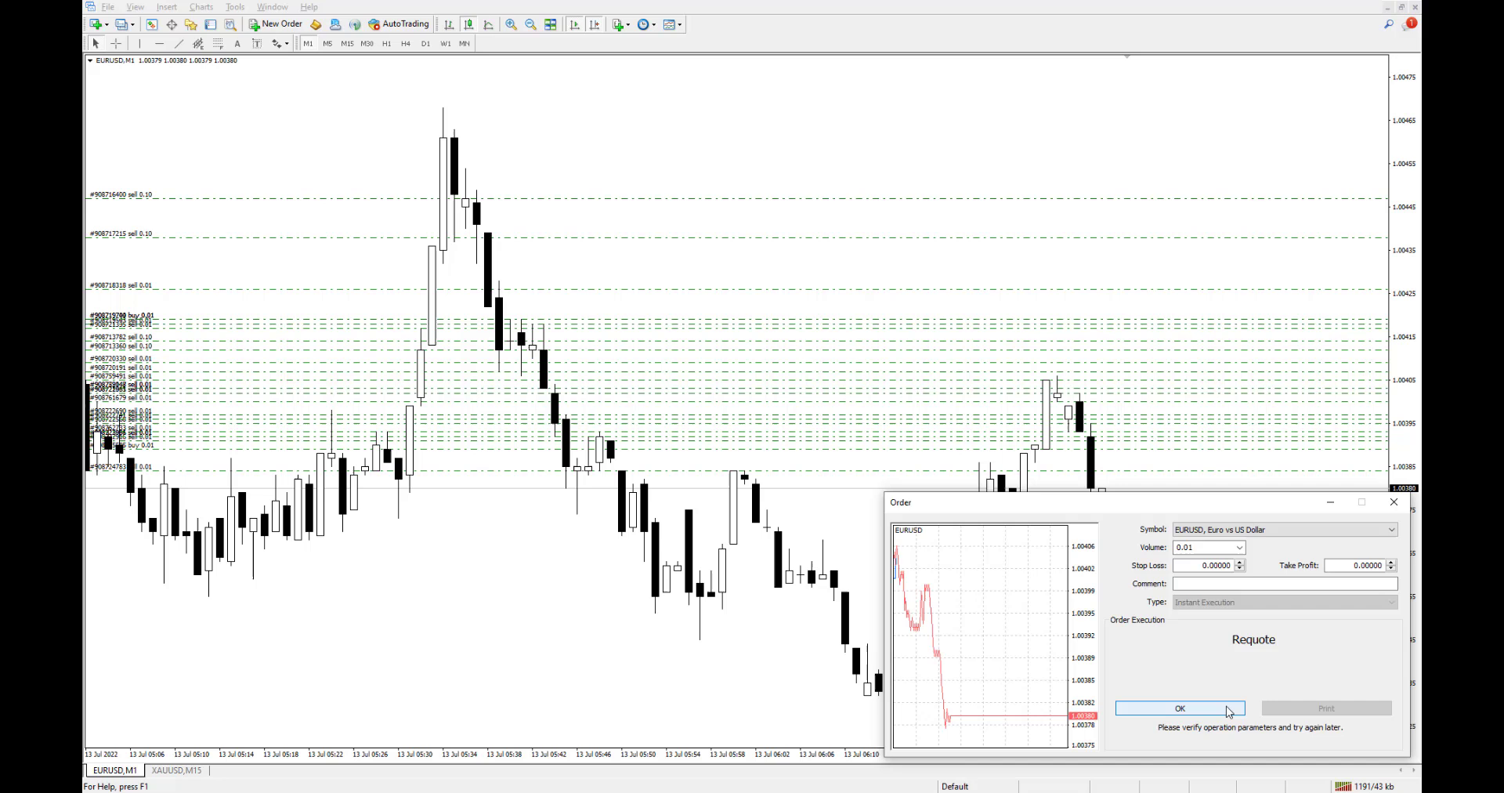
{"action": "left_click", "coordinate": [1228, 710]}
{"action": "left_click", "coordinate": [1180, 673]}
Step: Start a new EURUSD order, sell 0.01 again, and retry after a Common error
{"action": "left_click", "coordinate": [1179, 709]}
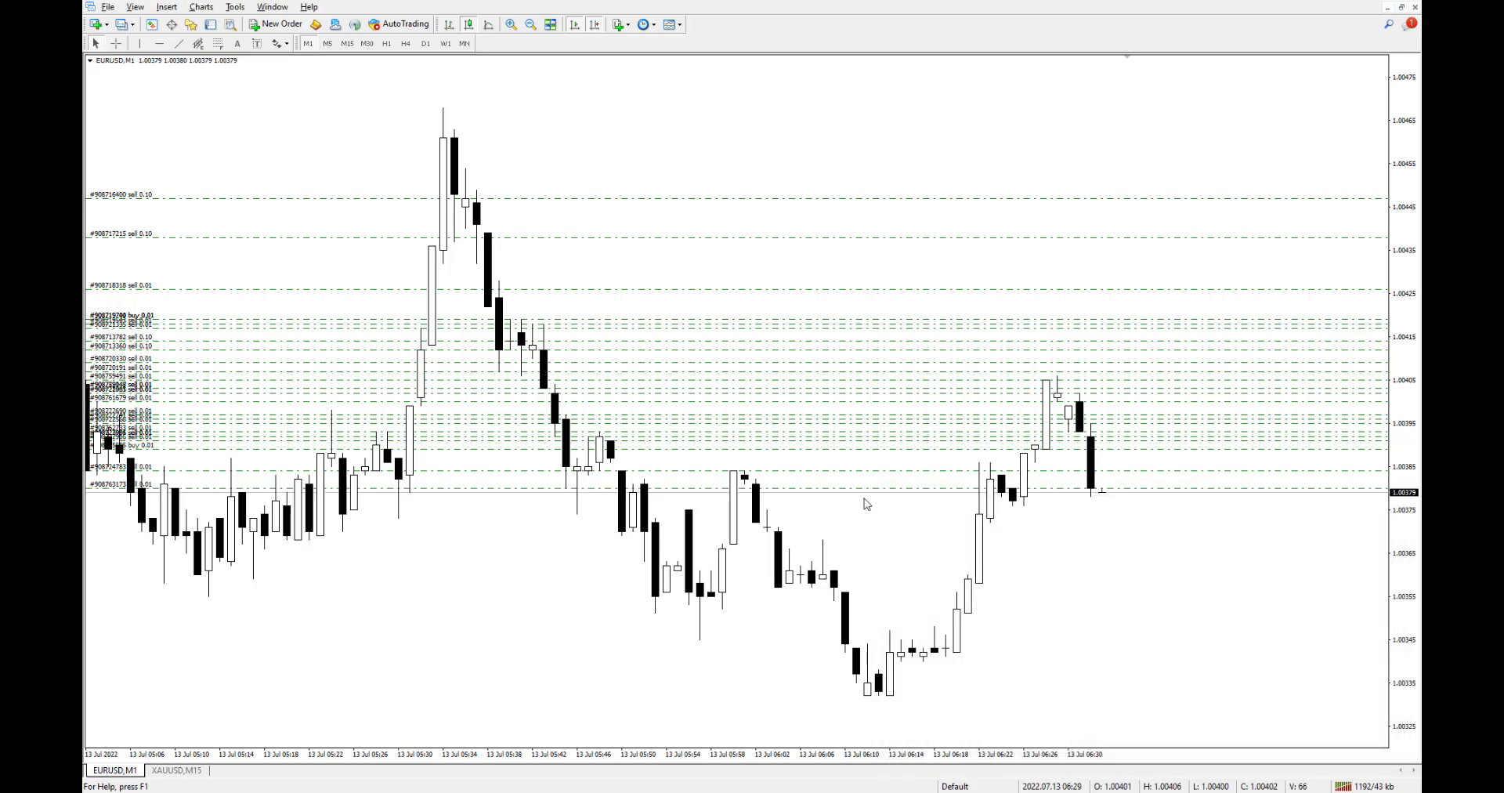
{"action": "left_click", "coordinate": [276, 24]}
{"action": "left_click", "coordinate": [1206, 675]}
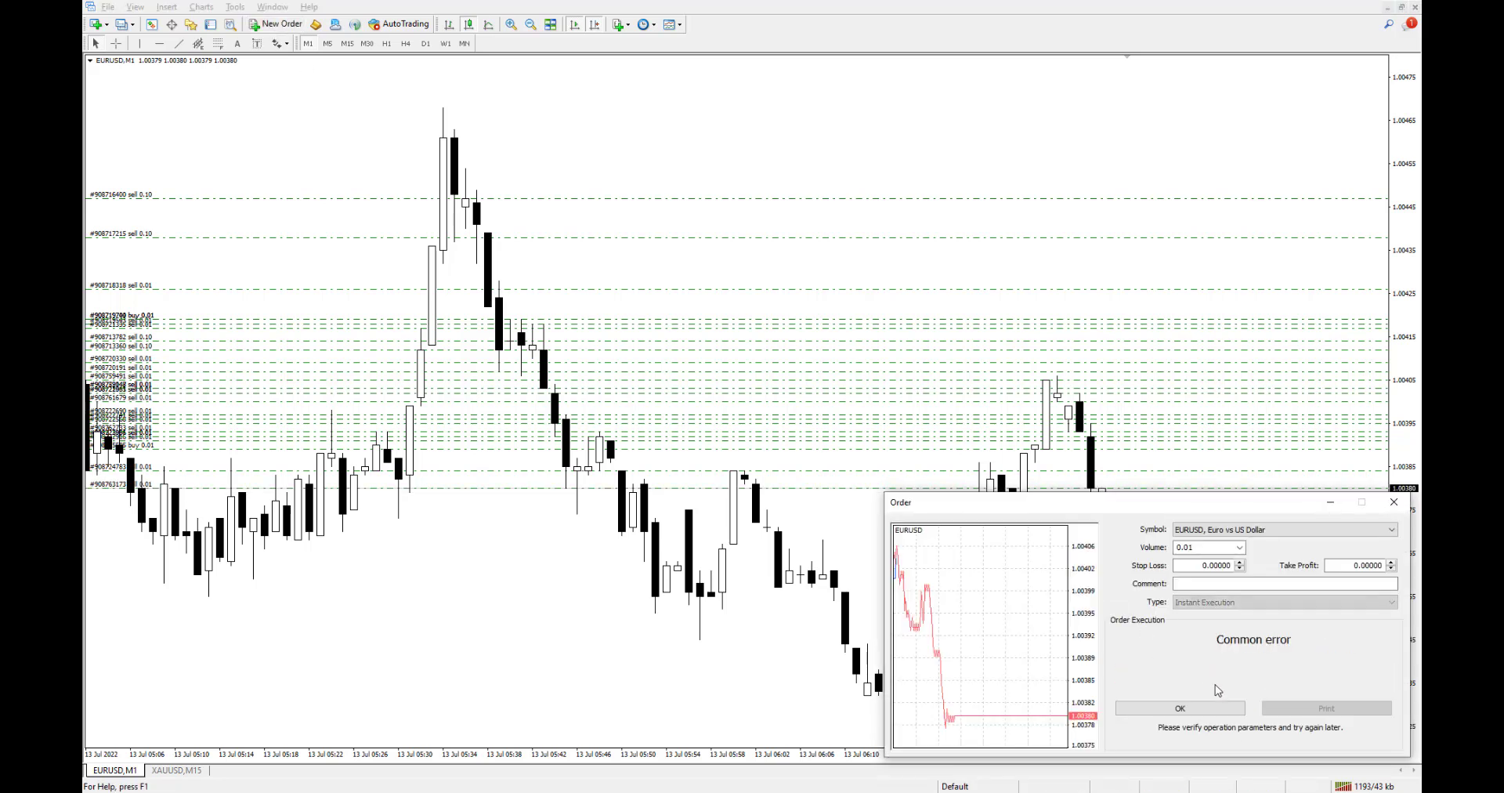
{"action": "left_click", "coordinate": [1212, 707]}
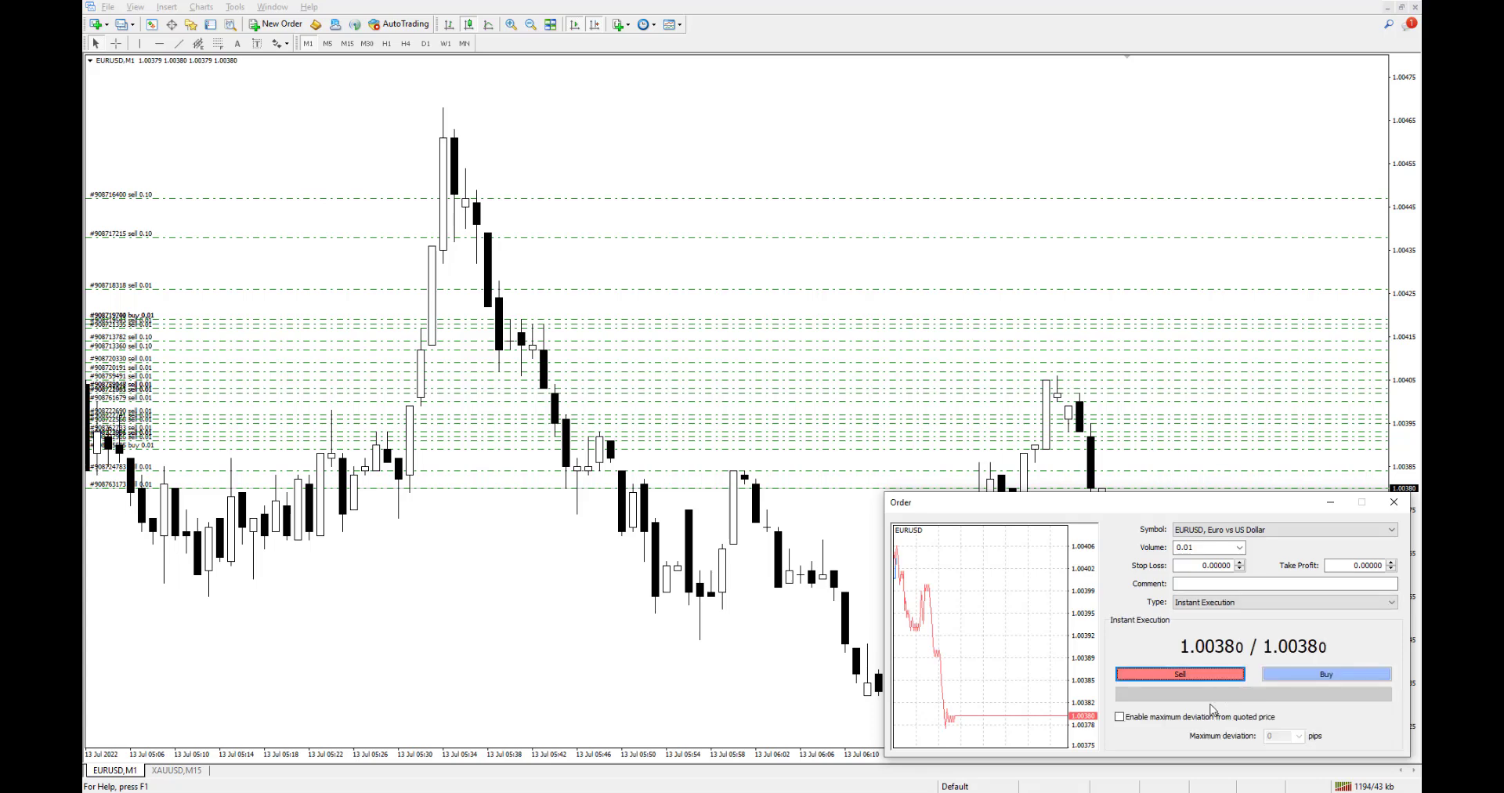
{"action": "left_click", "coordinate": [1206, 677]}
Step: Close the order result and send another 0.01 EURUSD sell from a fresh order form
{"action": "left_click", "coordinate": [1214, 709]}
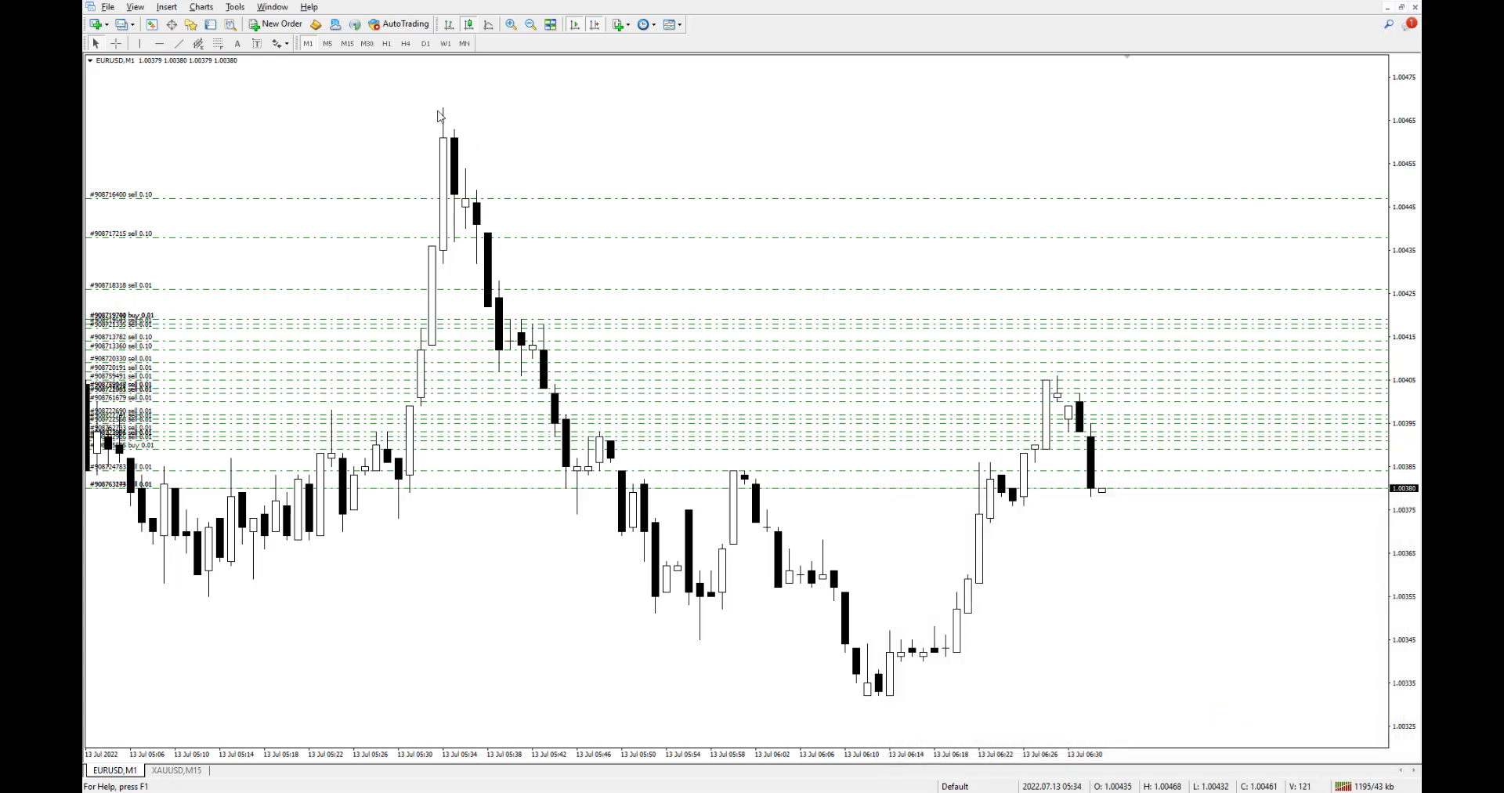
{"action": "left_click", "coordinate": [276, 23]}
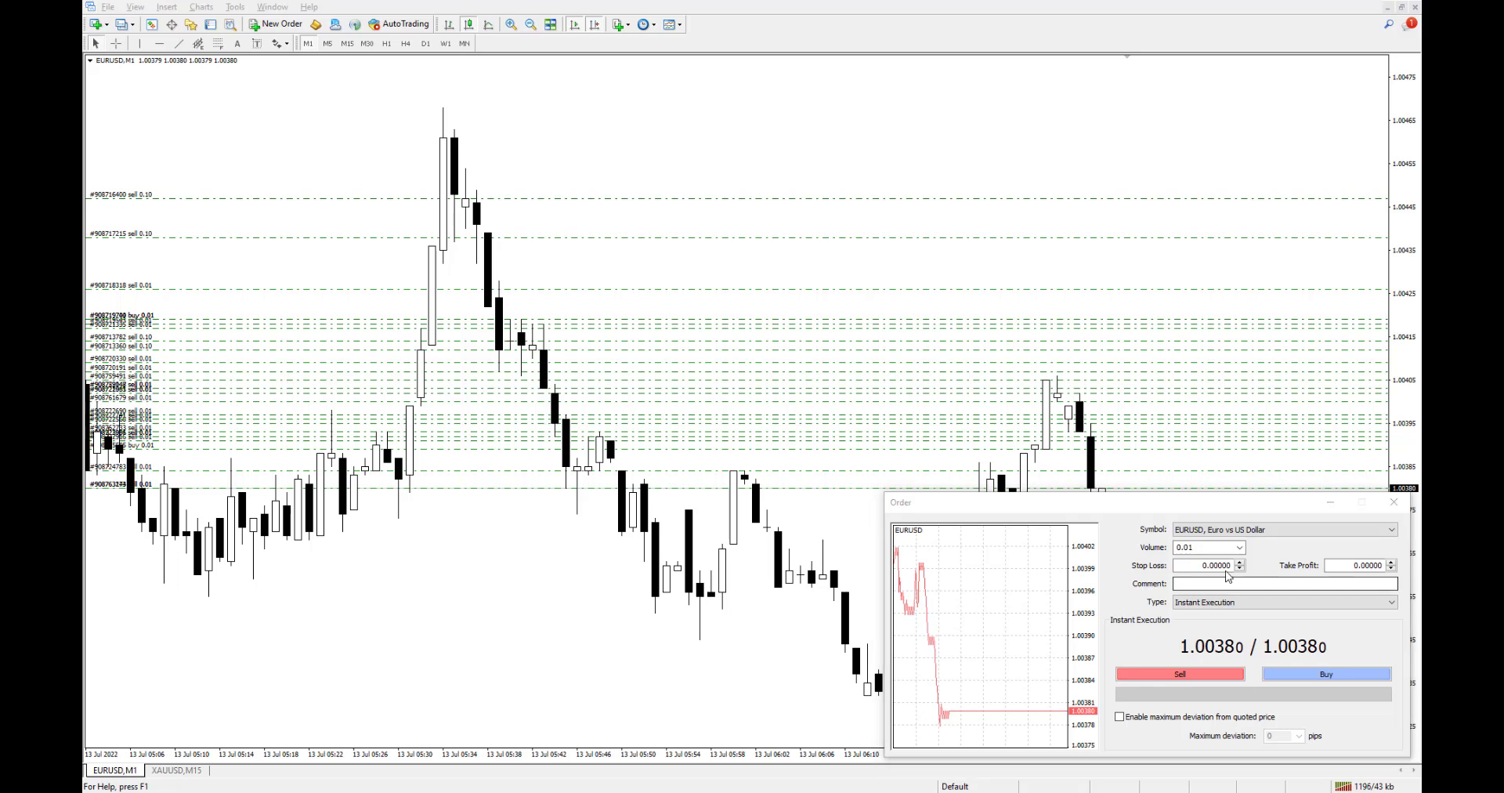
{"action": "left_click", "coordinate": [1198, 674]}
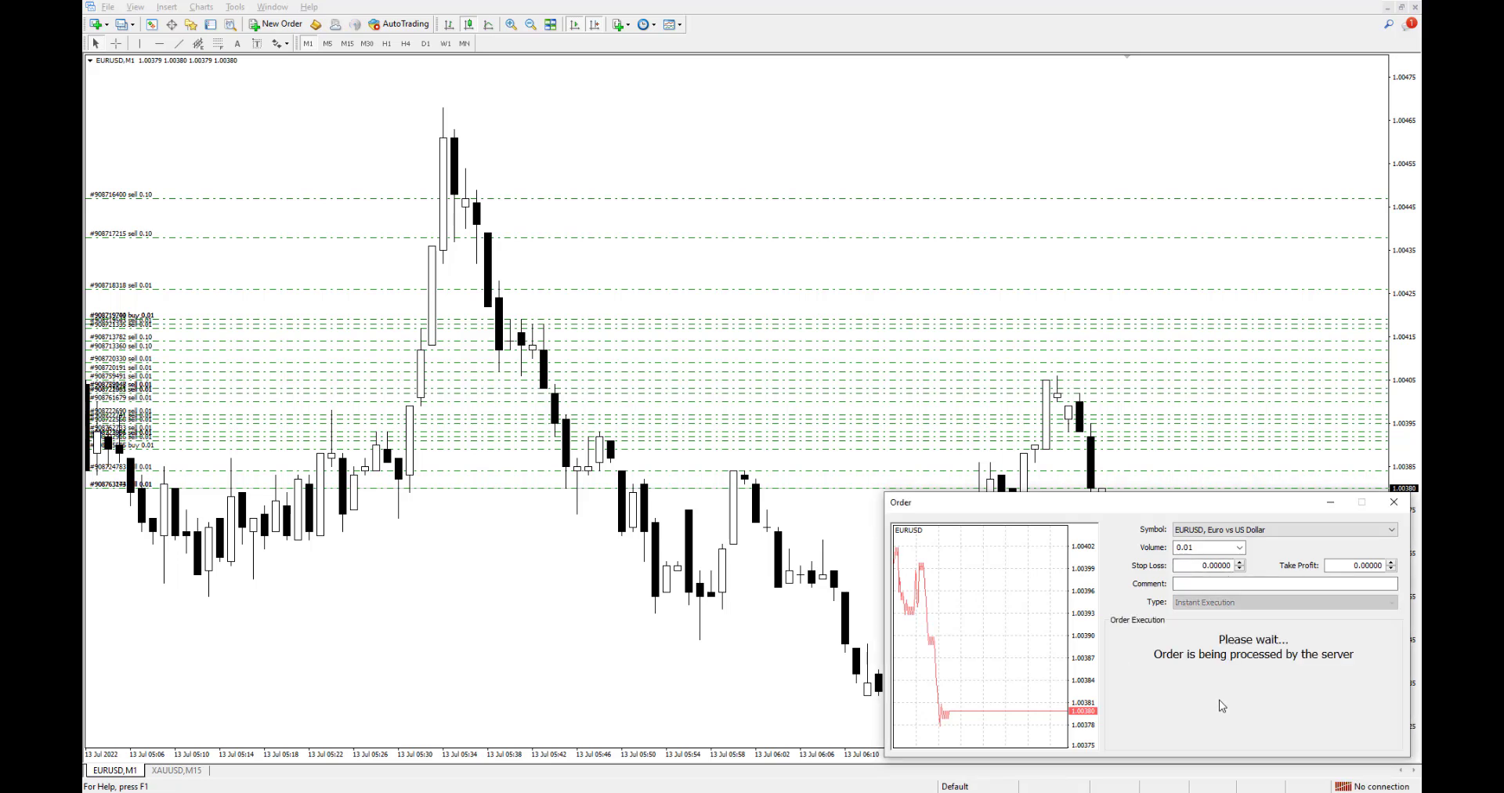